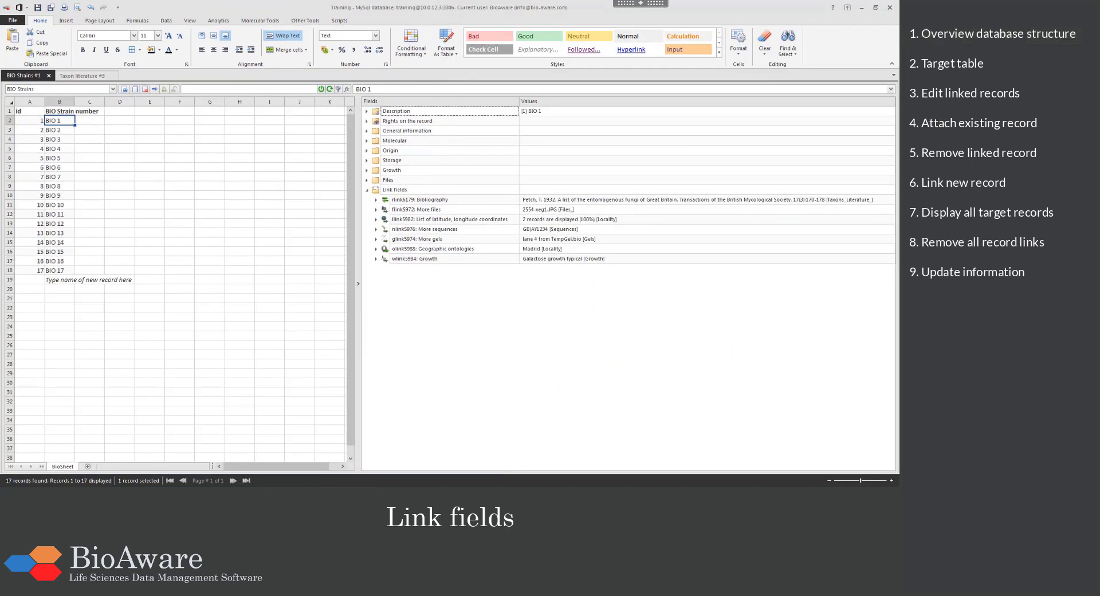
Select BIO 1's Bibliography link field, which points to the Taxons_Literature table.
{"action": "left_click", "coordinate": [453, 201]}
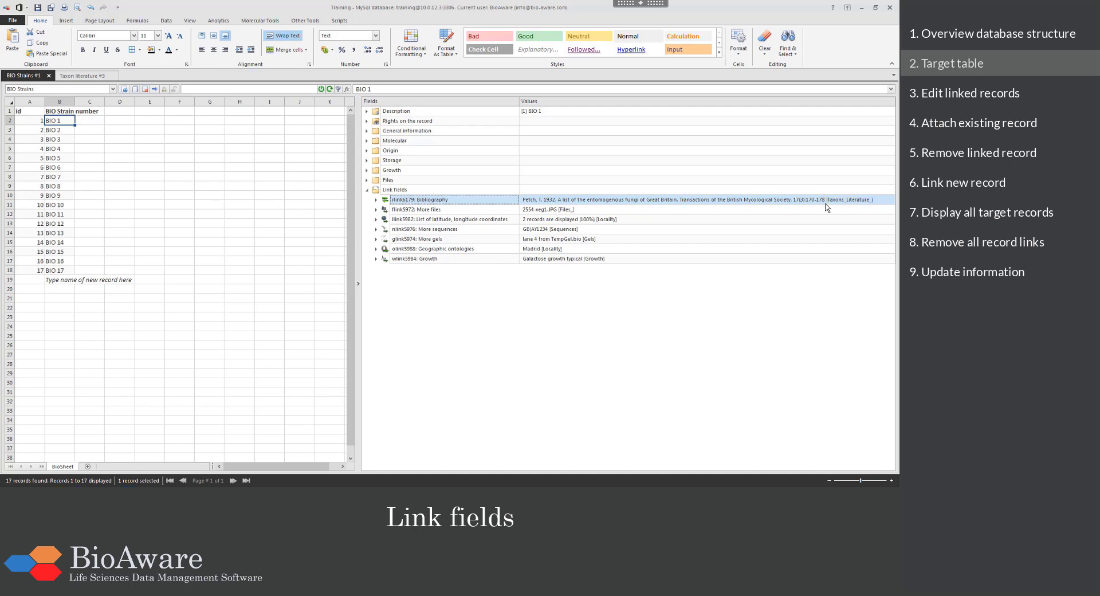
Go through the More files, coordinates, sequences, gels, ontologies and Growth link fields, then expand Bibliography.
{"action": "left_click", "coordinate": [487, 210]}
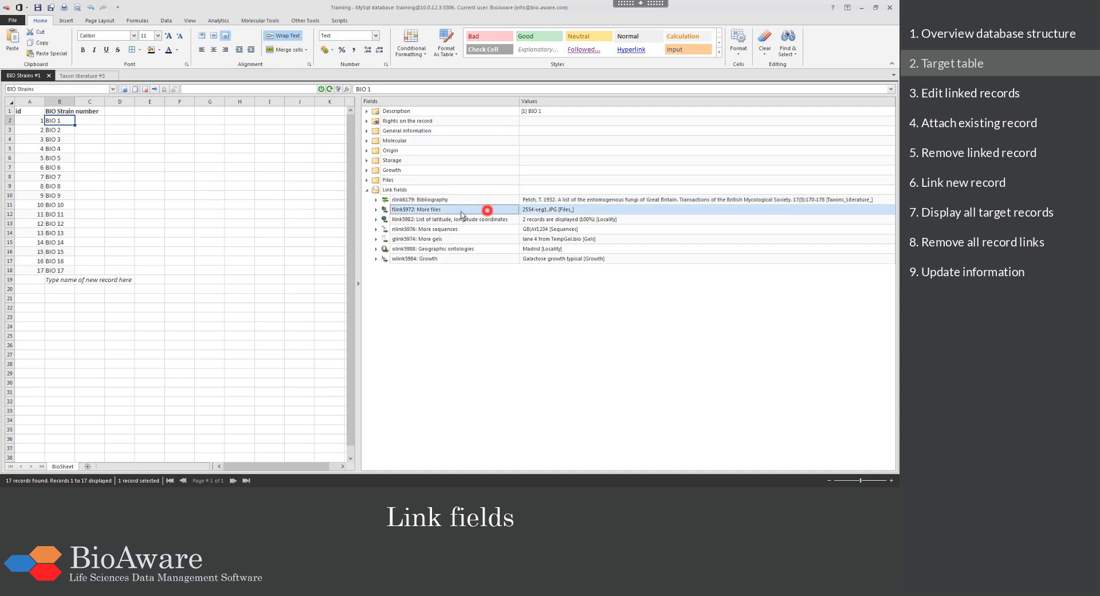
{"action": "left_click", "coordinate": [564, 219]}
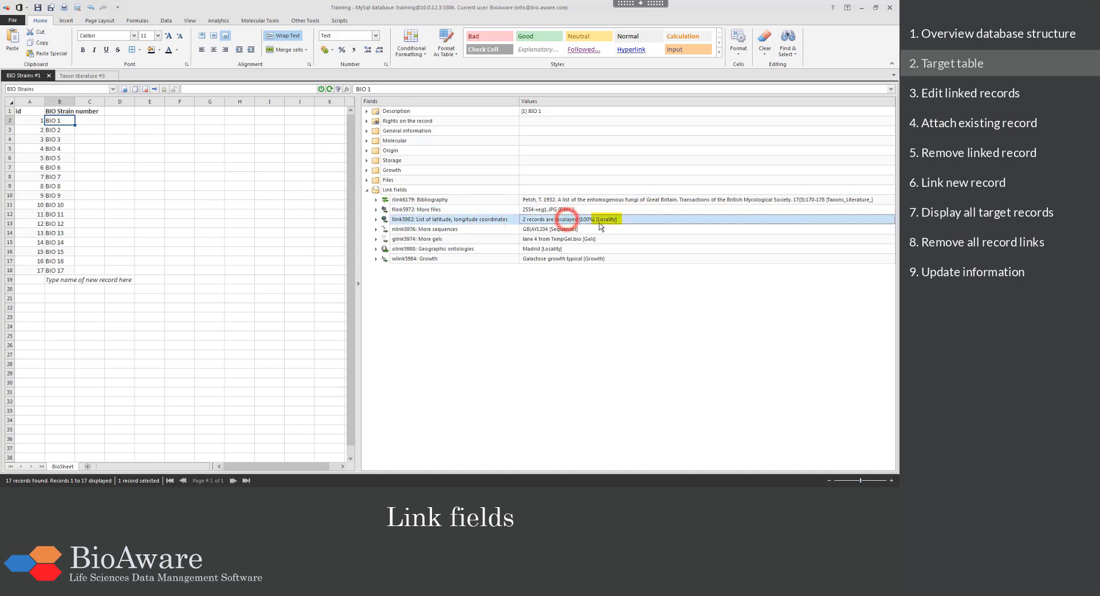
{"action": "left_click", "coordinate": [609, 228]}
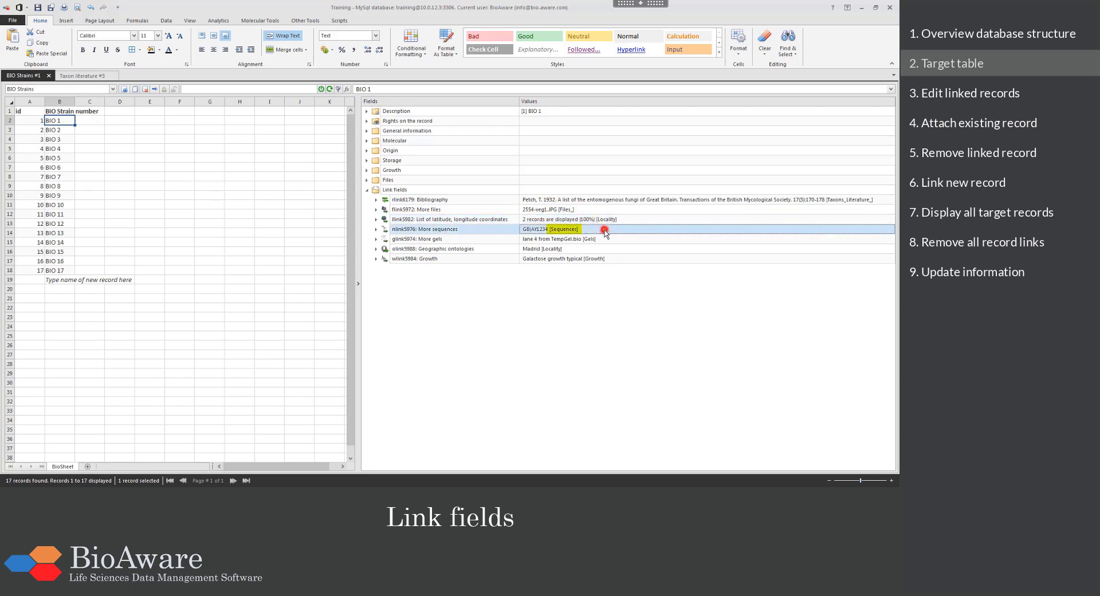
{"action": "left_click", "coordinate": [605, 239]}
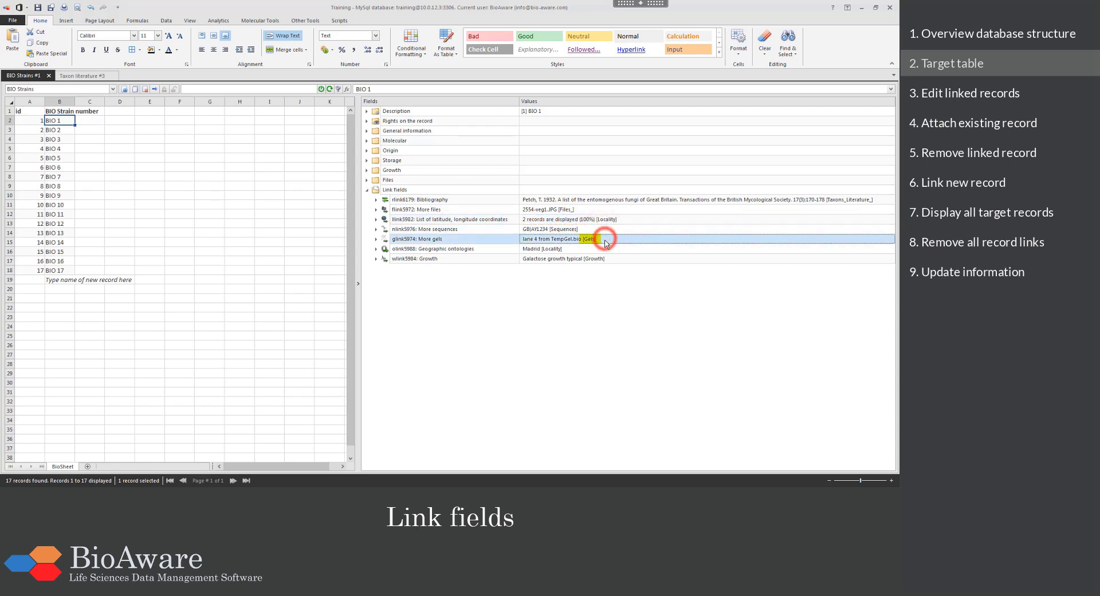
{"action": "left_click", "coordinate": [606, 248]}
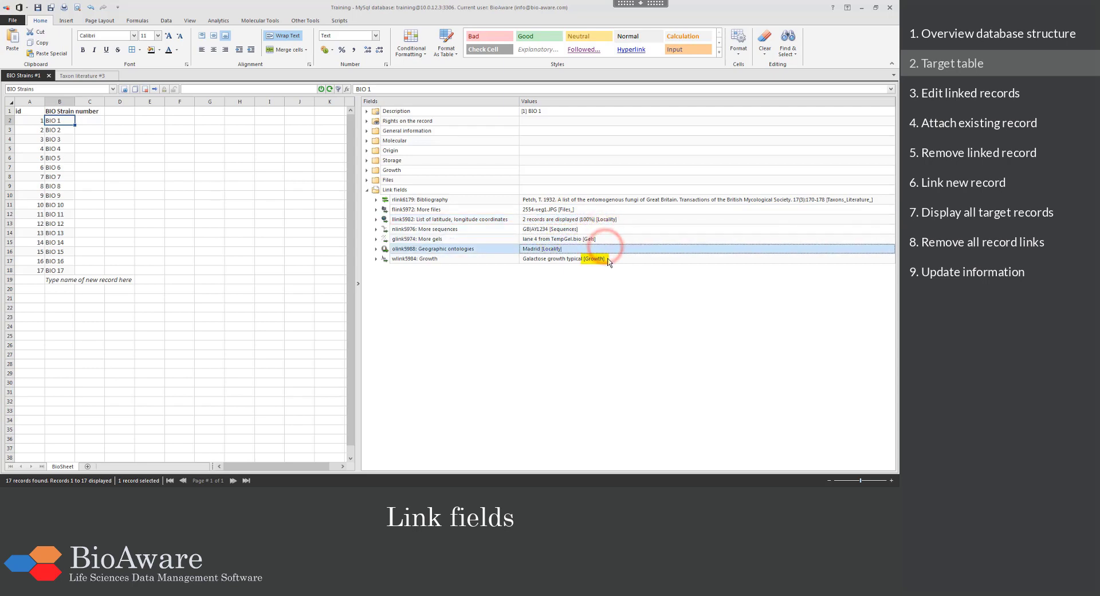
{"action": "left_click", "coordinate": [607, 258]}
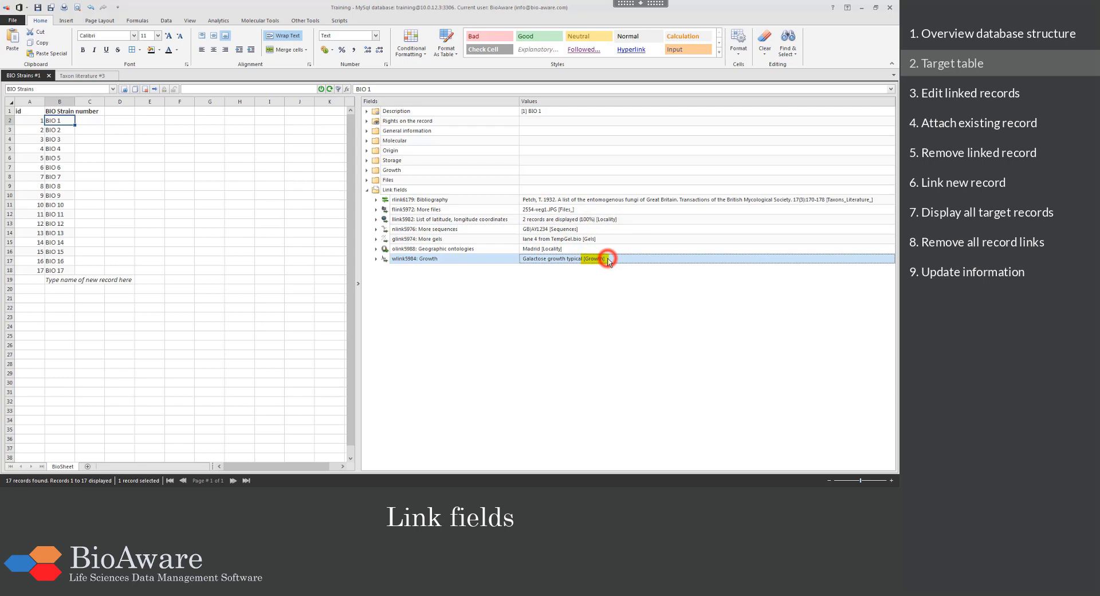
{"action": "left_click", "coordinate": [376, 199]}
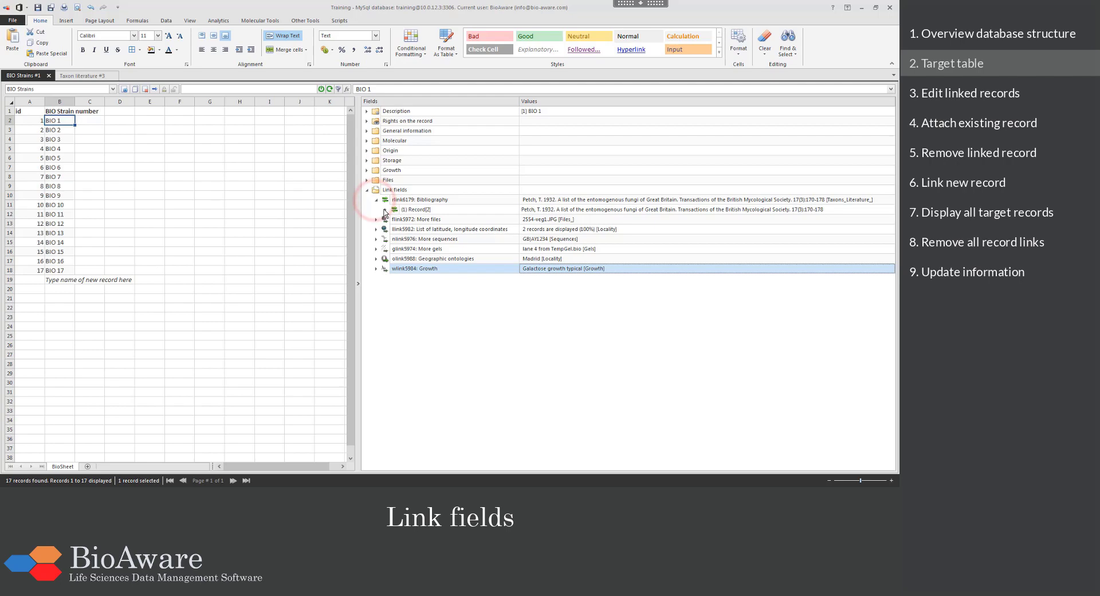
Inspect the linked literature record and the More files file content, collapsing both.
{"action": "left_click", "coordinate": [384, 210]}
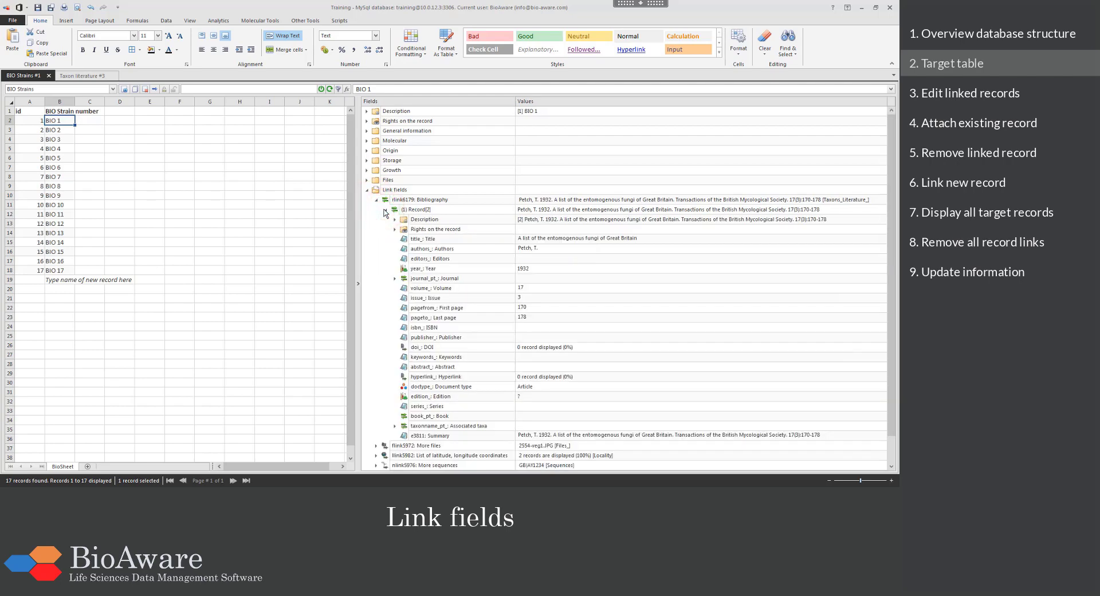
{"action": "left_click", "coordinate": [384, 210]}
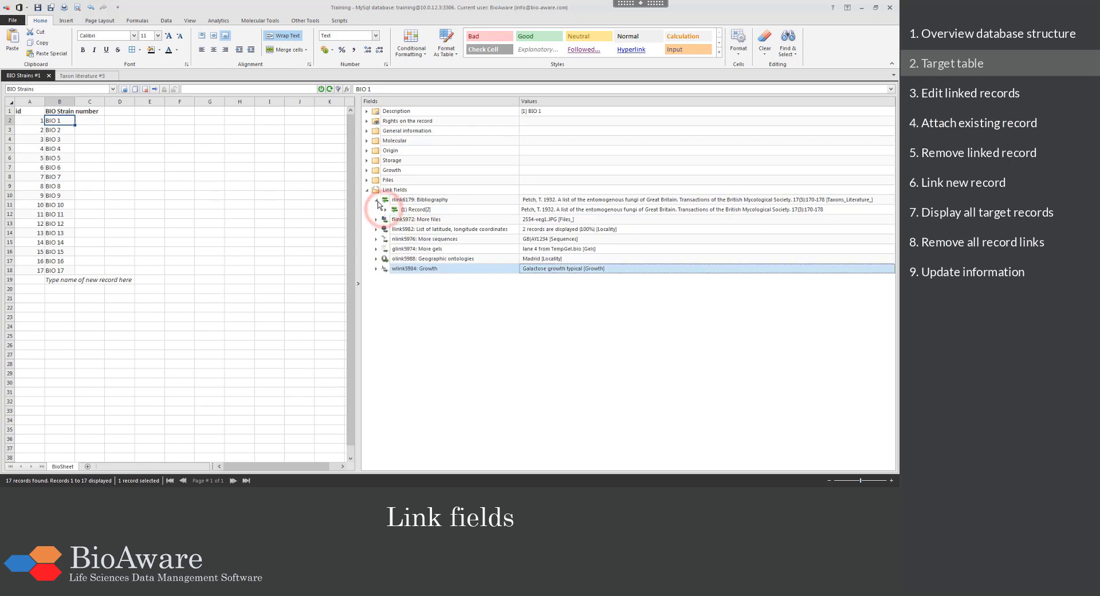
{"action": "left_click", "coordinate": [376, 199]}
{"action": "left_click", "coordinate": [387, 209]}
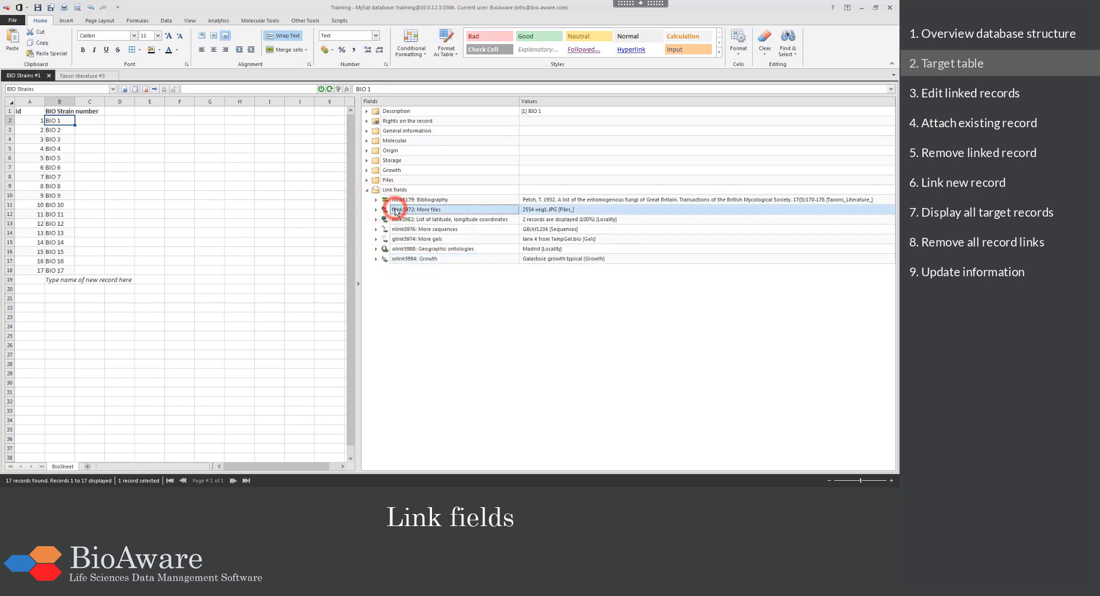
{"action": "left_click", "coordinate": [377, 210]}
{"action": "left_click", "coordinate": [385, 218]}
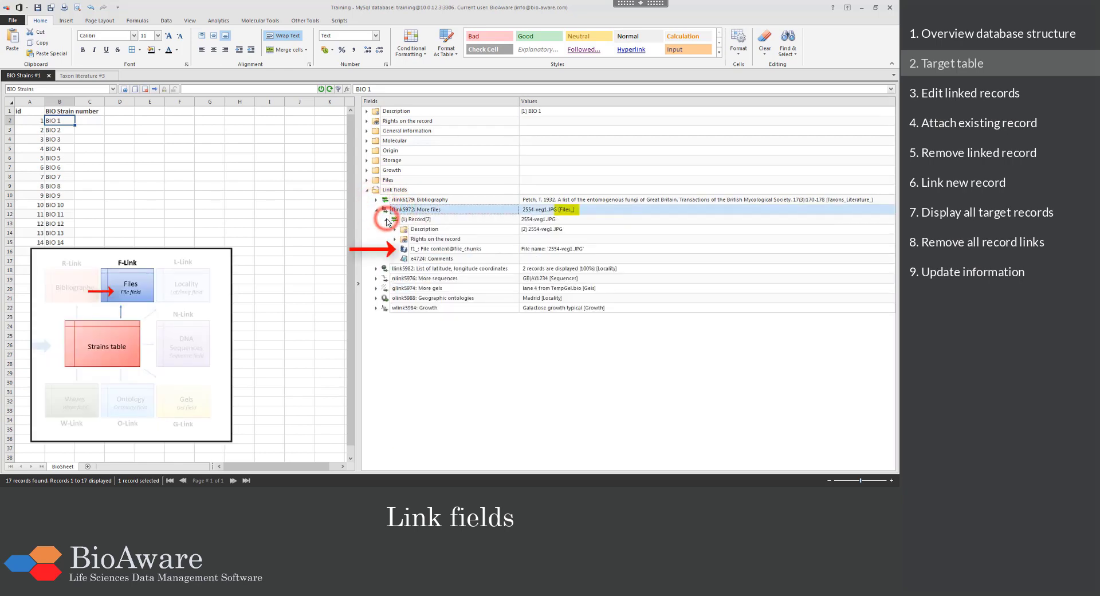
{"action": "left_click", "coordinate": [487, 250]}
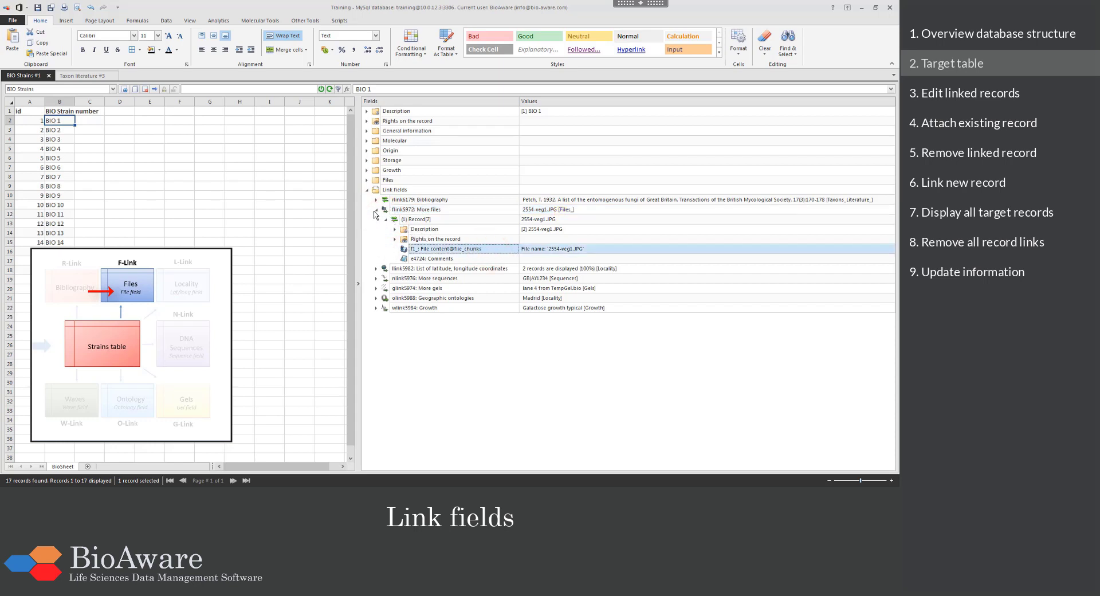
{"action": "left_click", "coordinate": [376, 209]}
Check the Spain locality's GIS position under coordinates, then expand the More sequences record.
{"action": "left_click", "coordinate": [377, 219]}
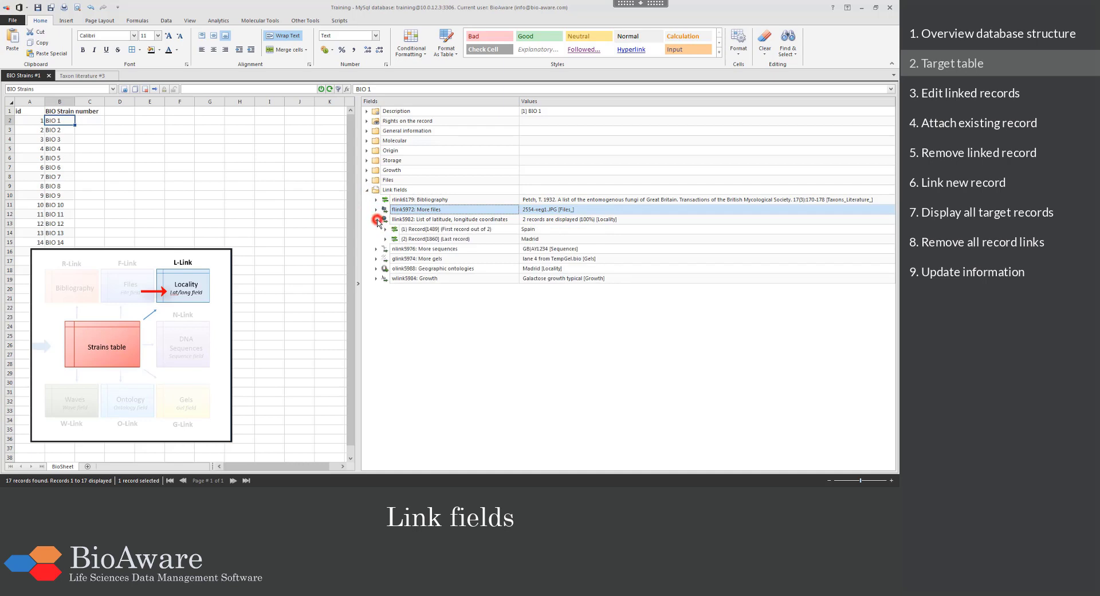
{"action": "left_click", "coordinate": [385, 229]}
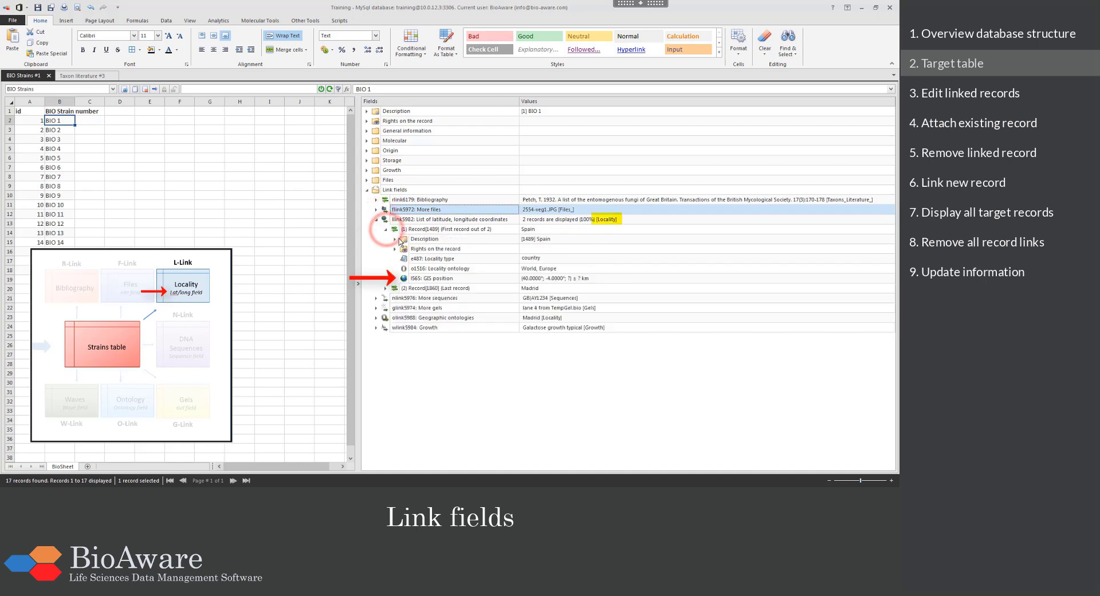
{"action": "left_click", "coordinate": [424, 277]}
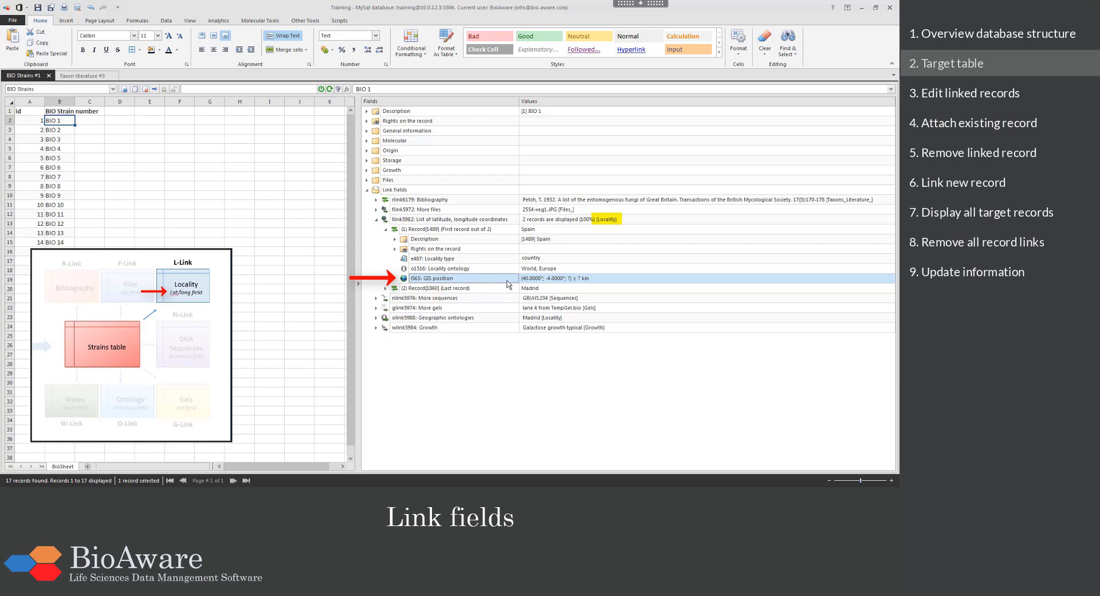
{"action": "left_click", "coordinate": [376, 220]}
{"action": "left_click", "coordinate": [376, 229]}
{"action": "left_click", "coordinate": [385, 238]}
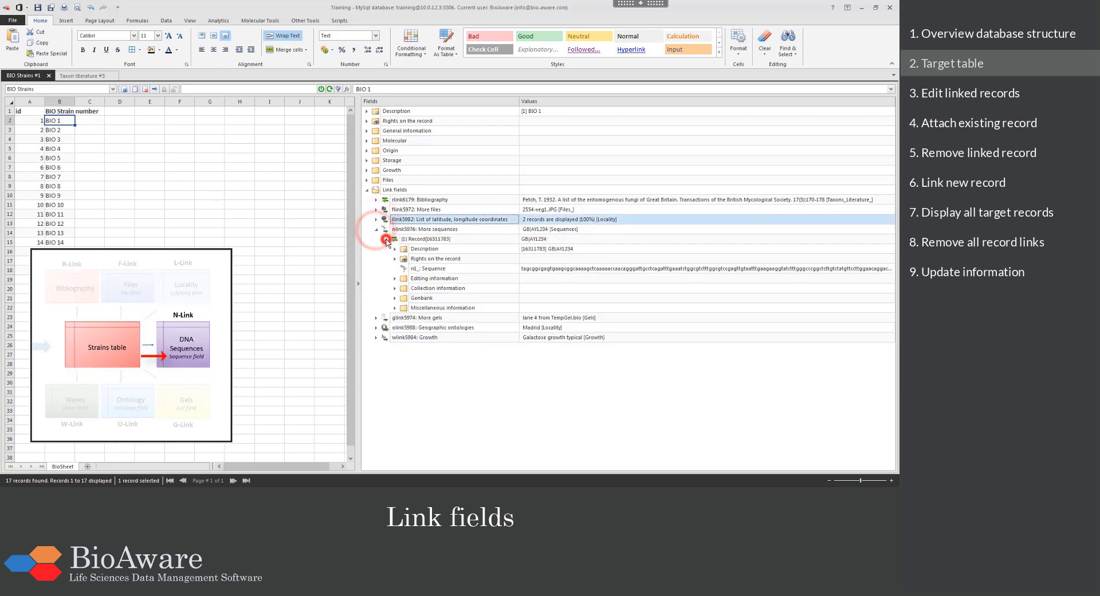
Check the sequence's DNA field, then inspect the linked gel data and collapse More gels.
{"action": "left_click", "coordinate": [481, 268]}
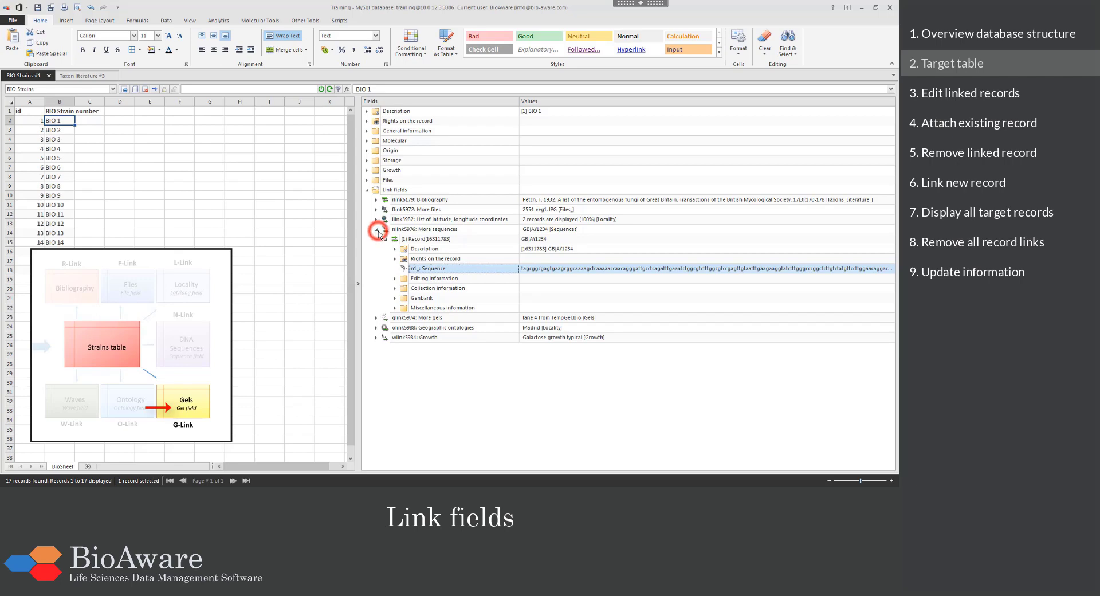
{"action": "left_click", "coordinate": [376, 229]}
{"action": "left_click", "coordinate": [377, 239]}
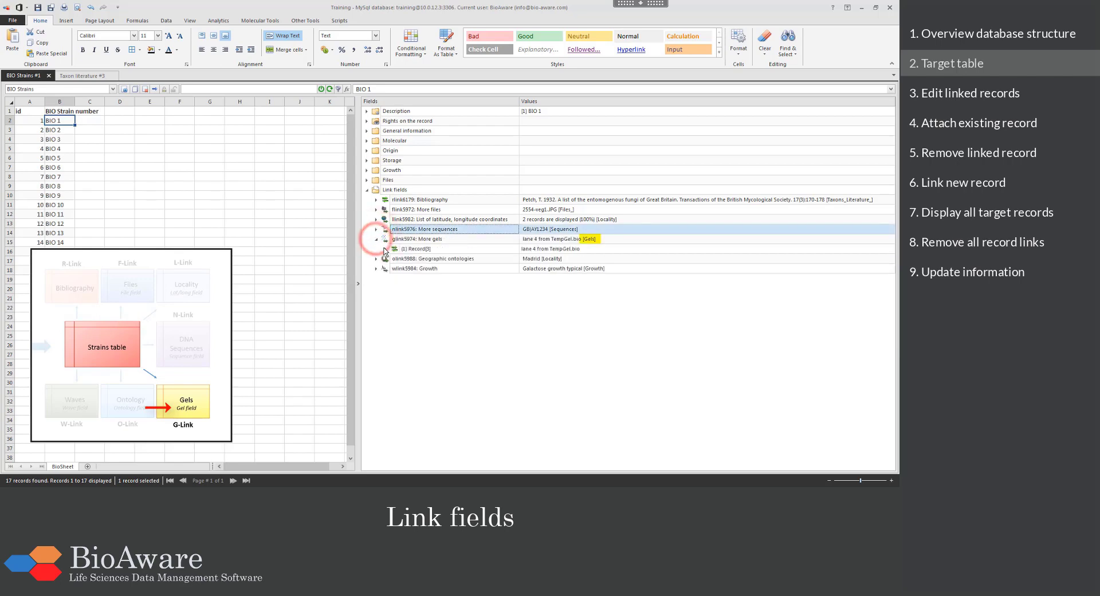
{"action": "left_click", "coordinate": [385, 248]}
{"action": "left_click", "coordinate": [435, 288]}
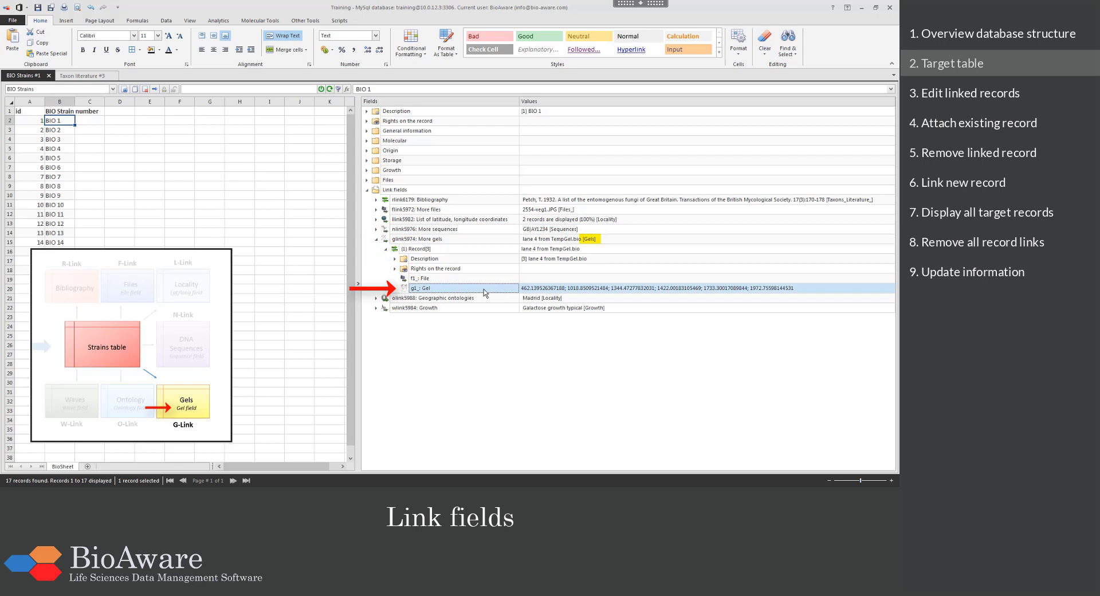
{"action": "left_click", "coordinate": [376, 240]}
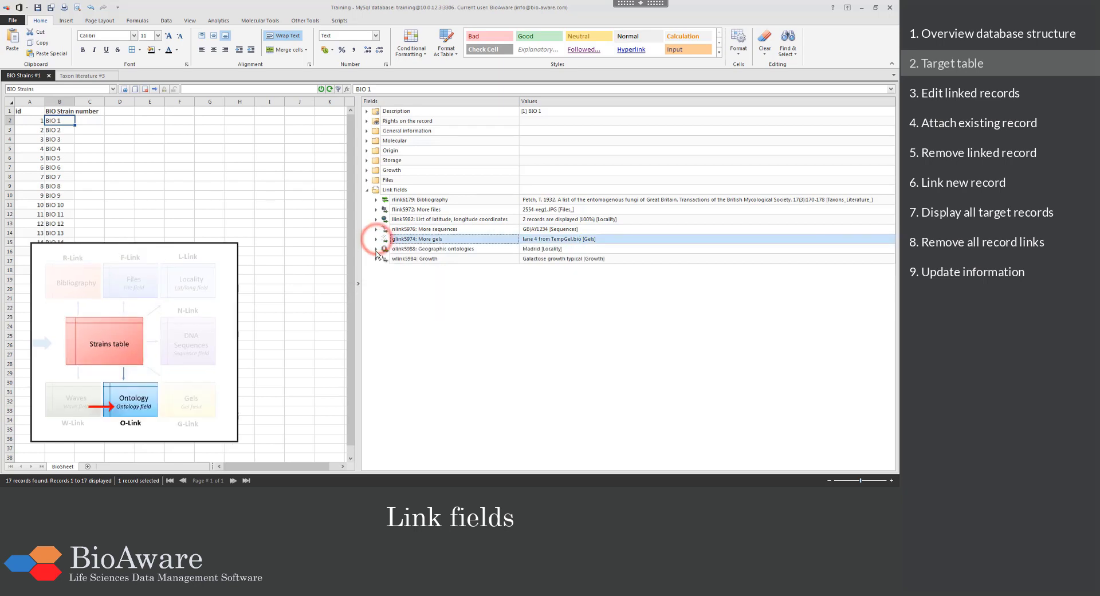
Inspect the Madrid locality ontology and the Growth record's data, collapsing both link fields.
{"action": "left_click", "coordinate": [375, 248]}
{"action": "left_click", "coordinate": [385, 259]}
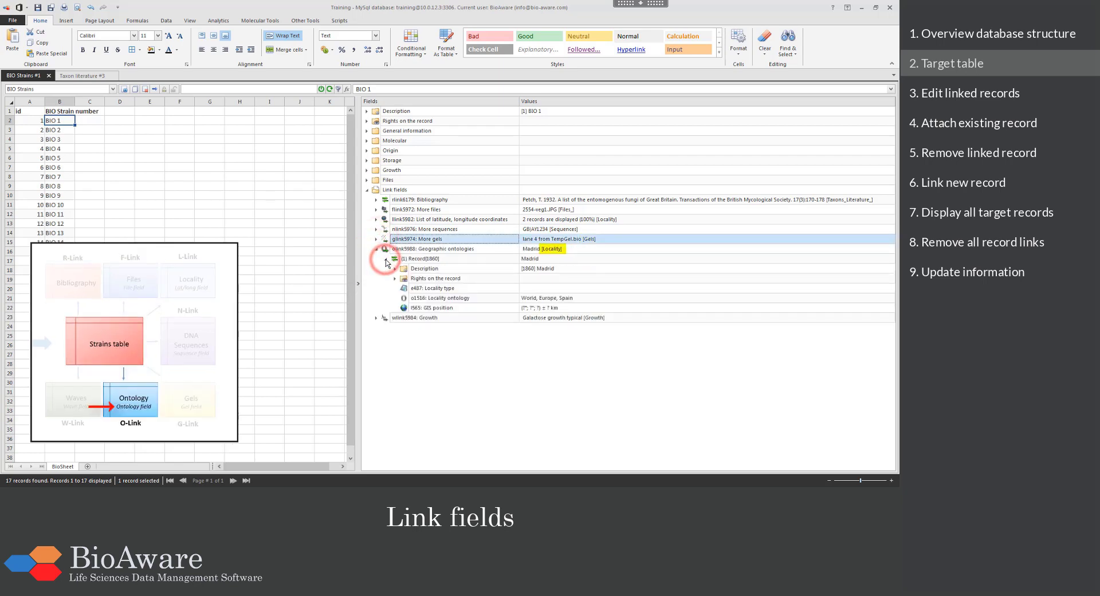
{"action": "left_click", "coordinate": [492, 299]}
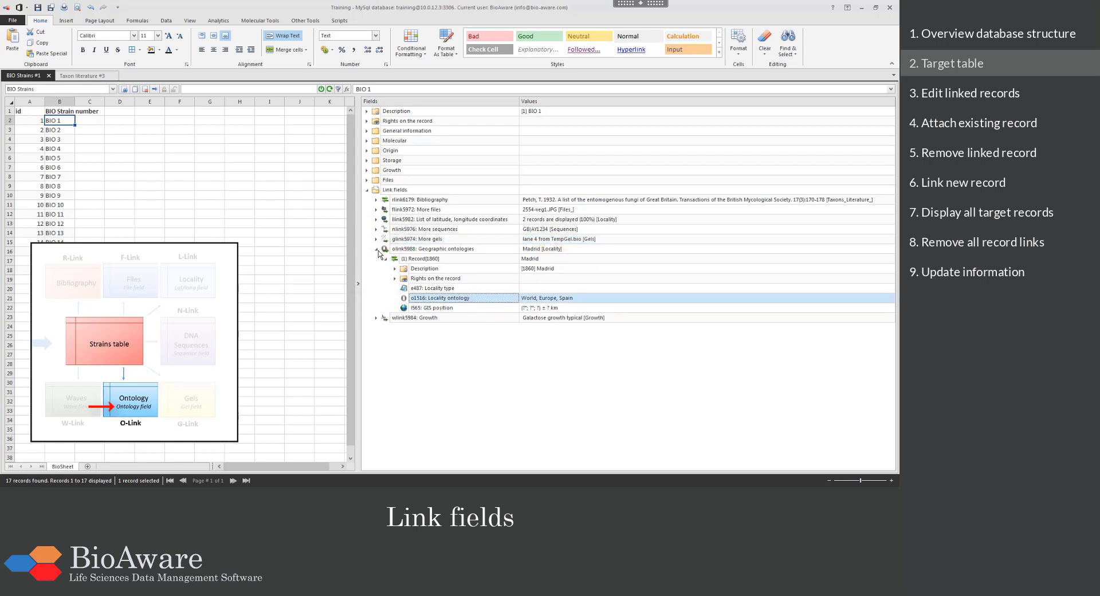
{"action": "left_click", "coordinate": [376, 249]}
{"action": "left_click", "coordinate": [376, 258]}
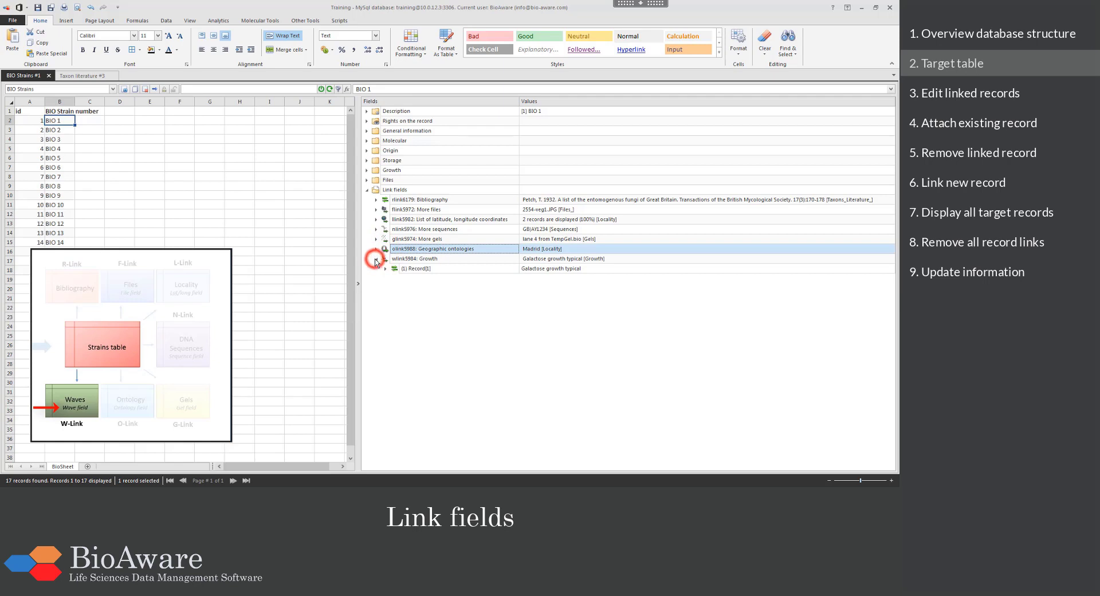
{"action": "left_click", "coordinate": [385, 269]}
{"action": "left_click", "coordinate": [453, 297]}
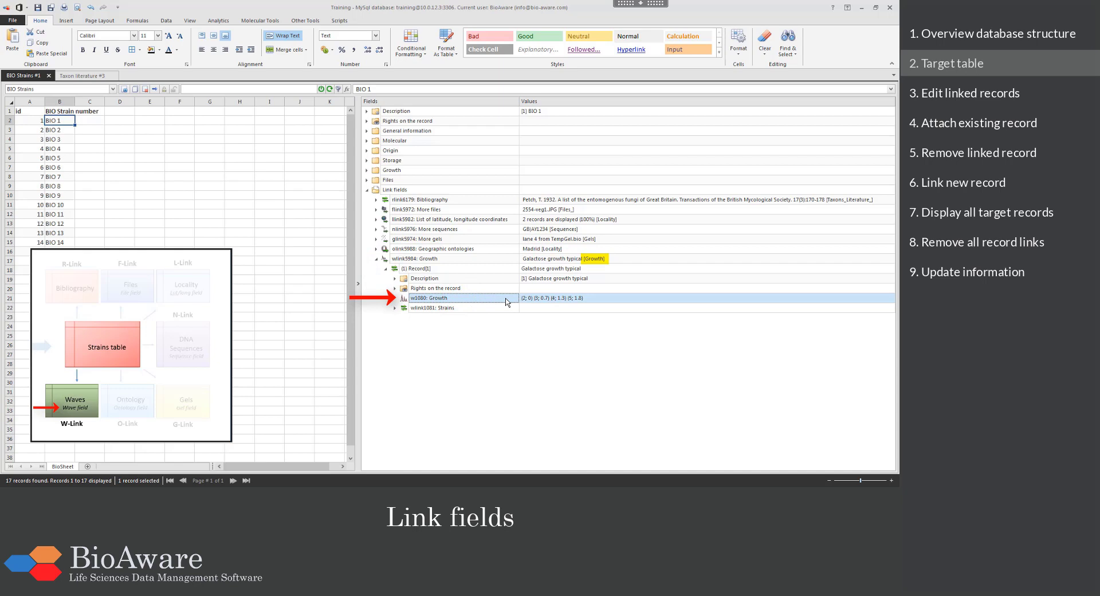
{"action": "left_click", "coordinate": [376, 259]}
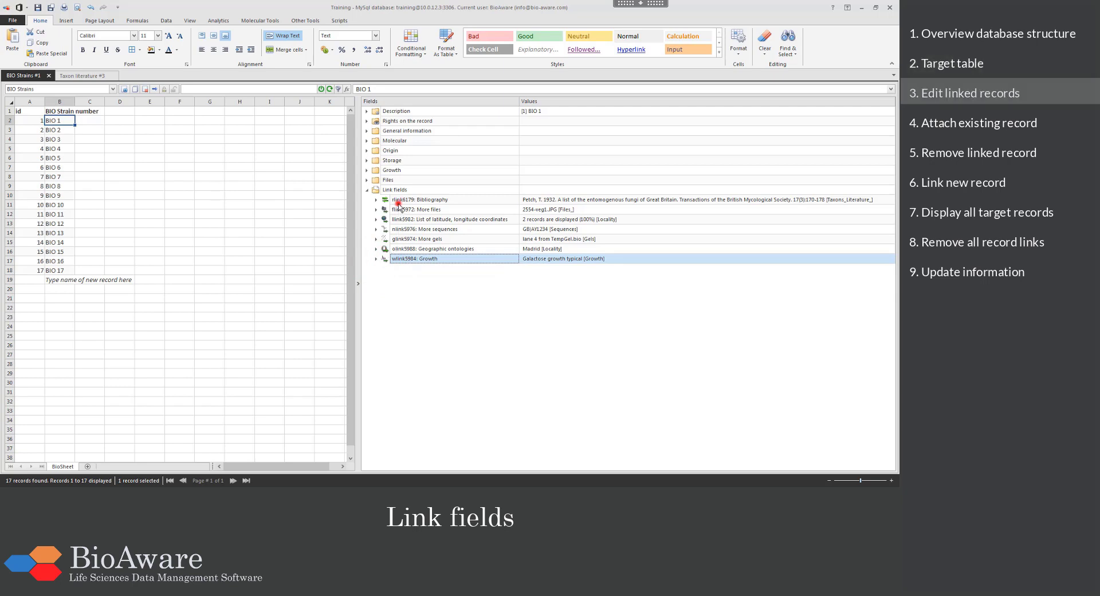
Open the Bibliography linked-records editor and start attaching an existing paper.
{"action": "left_click", "coordinate": [377, 200]}
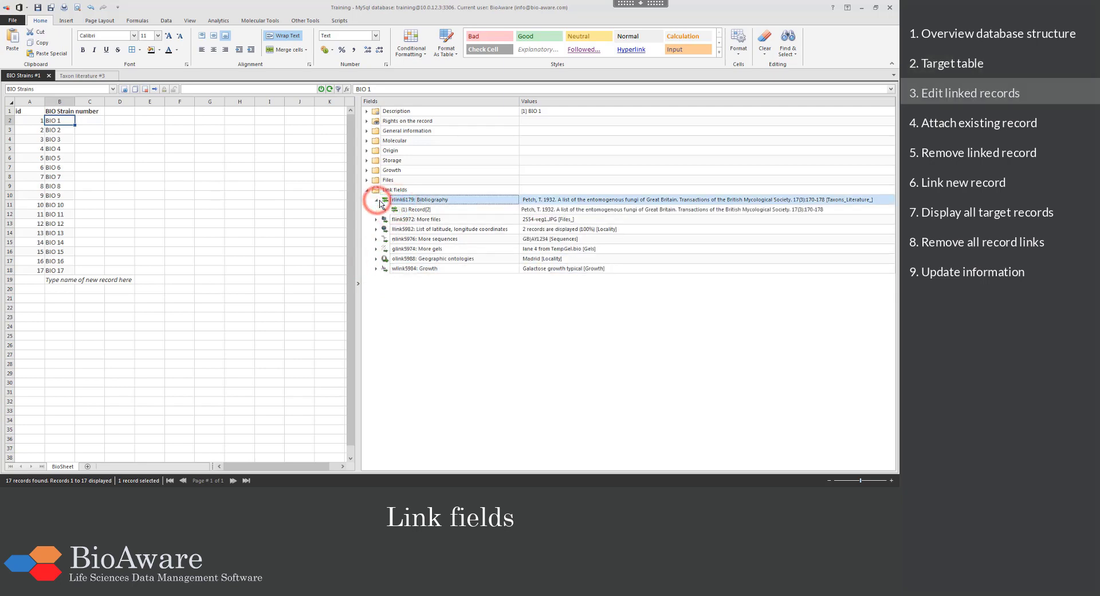
{"action": "right_click", "coordinate": [454, 203]}
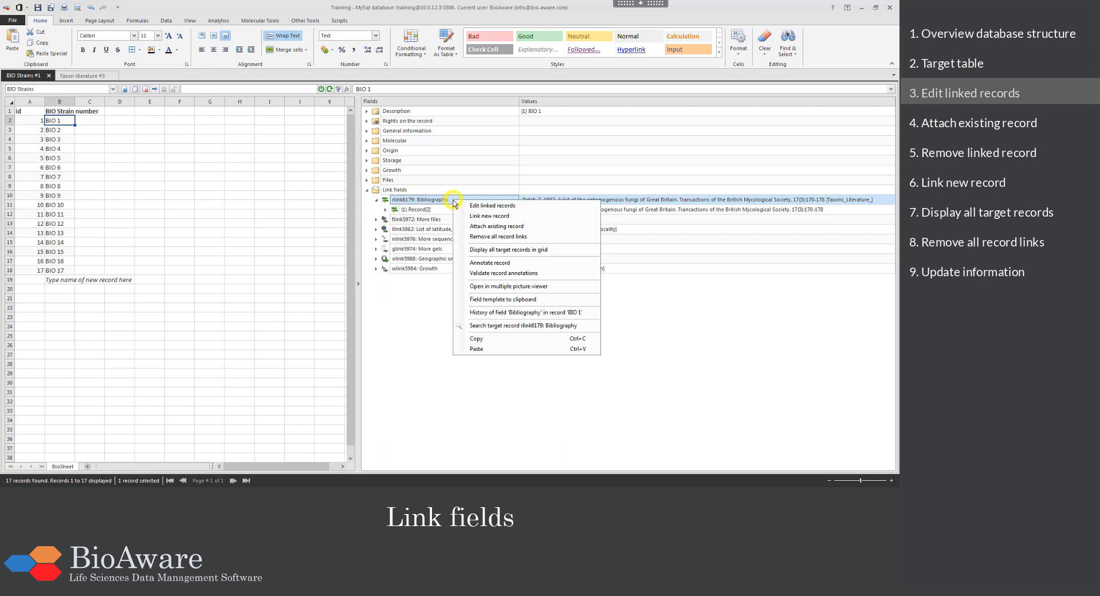
{"action": "left_click", "coordinate": [524, 206]}
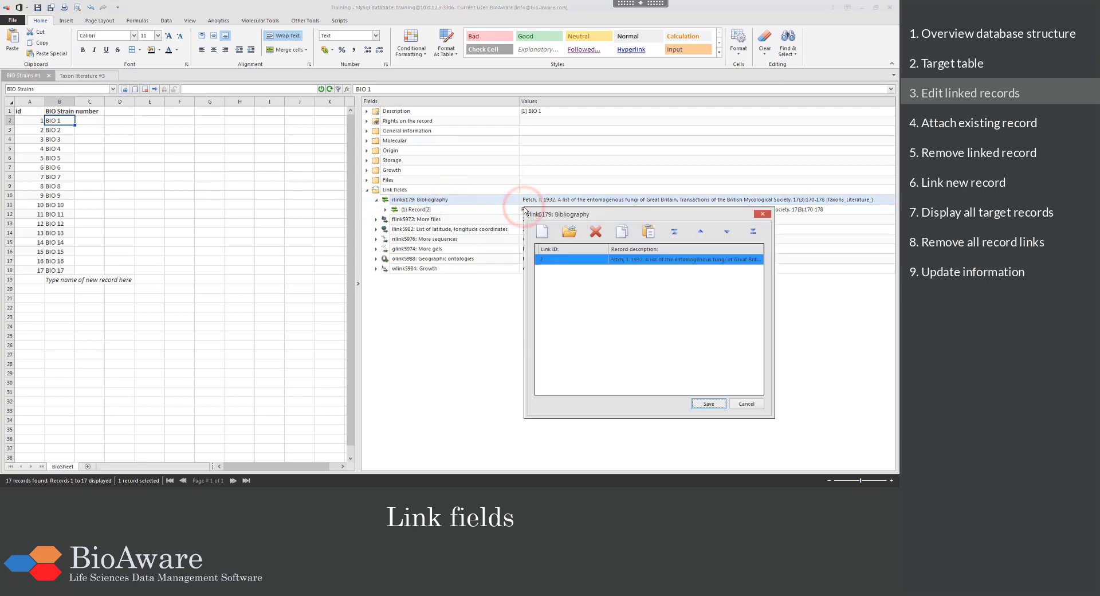
{"action": "left_click_drag", "start_coordinate": [591, 215], "coordinate": [426, 156]}
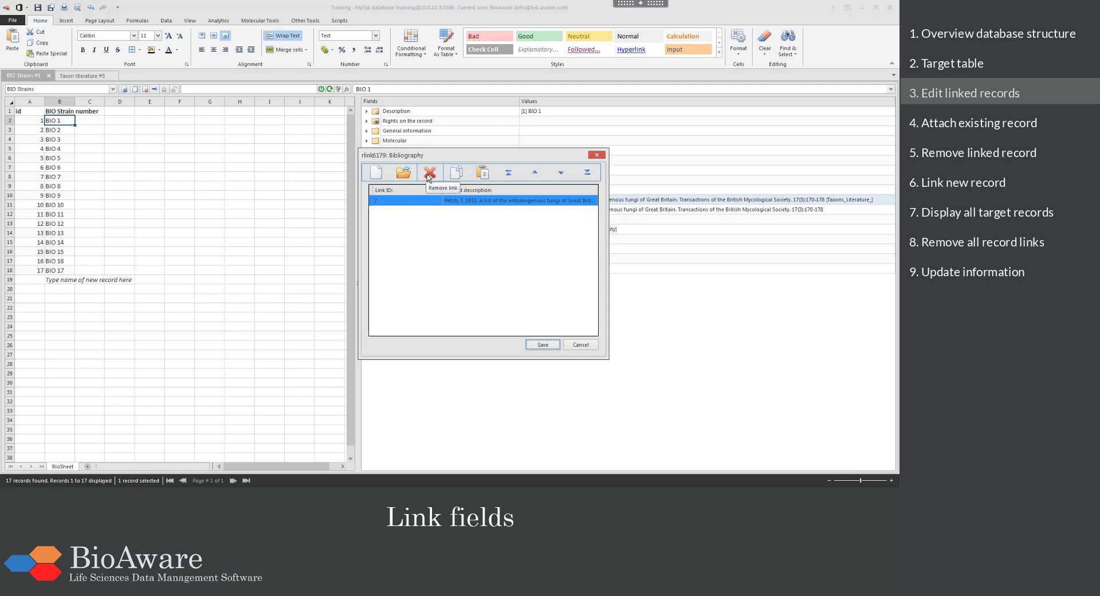
{"action": "left_click", "coordinate": [408, 175]}
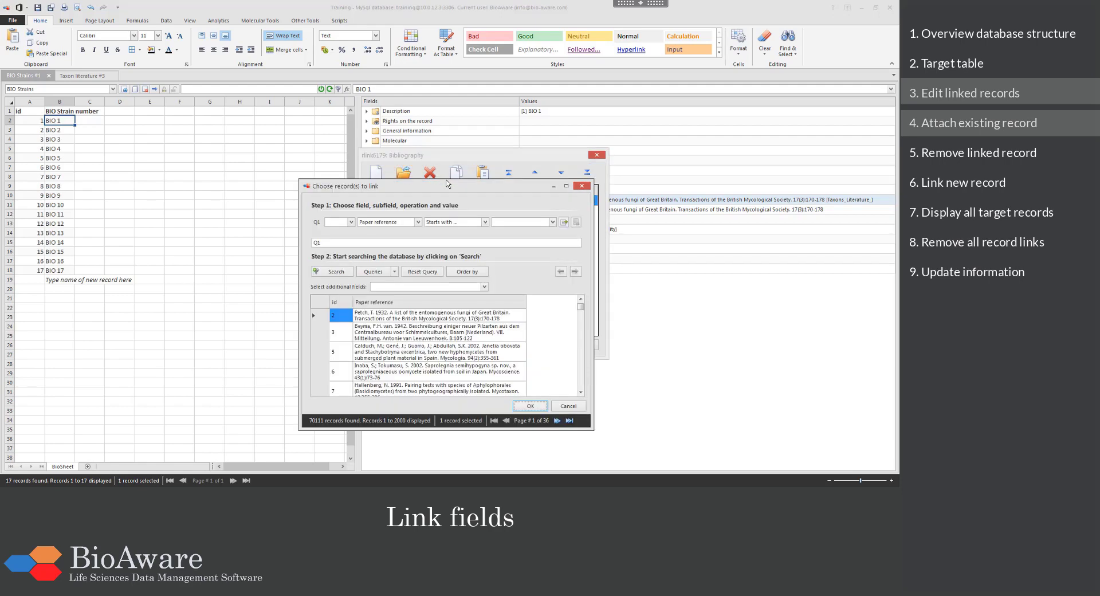
Attach the Inaba 2002 paper (id 6) to BIO 1's Bibliography link.
{"action": "mouse_move", "coordinate": [580, 306]}
{"action": "left_mouse_down"}
{"action": "mouse_move", "coordinate": [581, 321]}
{"action": "mouse_move", "coordinate": [580, 305]}
{"action": "left_mouse_up"}
{"action": "left_click", "coordinate": [420, 376]}
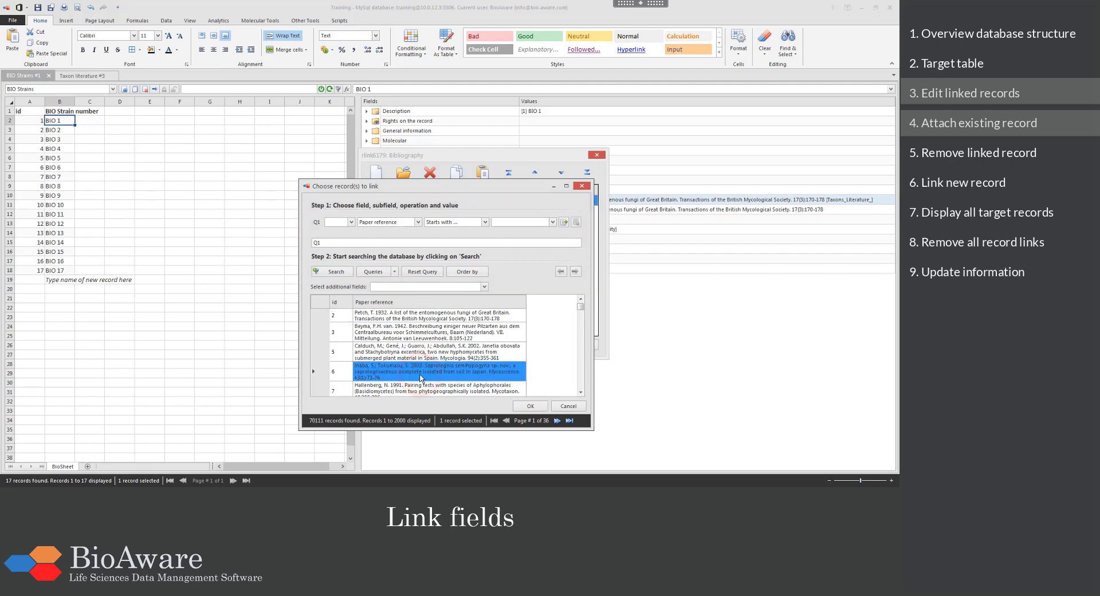
{"action": "left_click", "coordinate": [537, 407]}
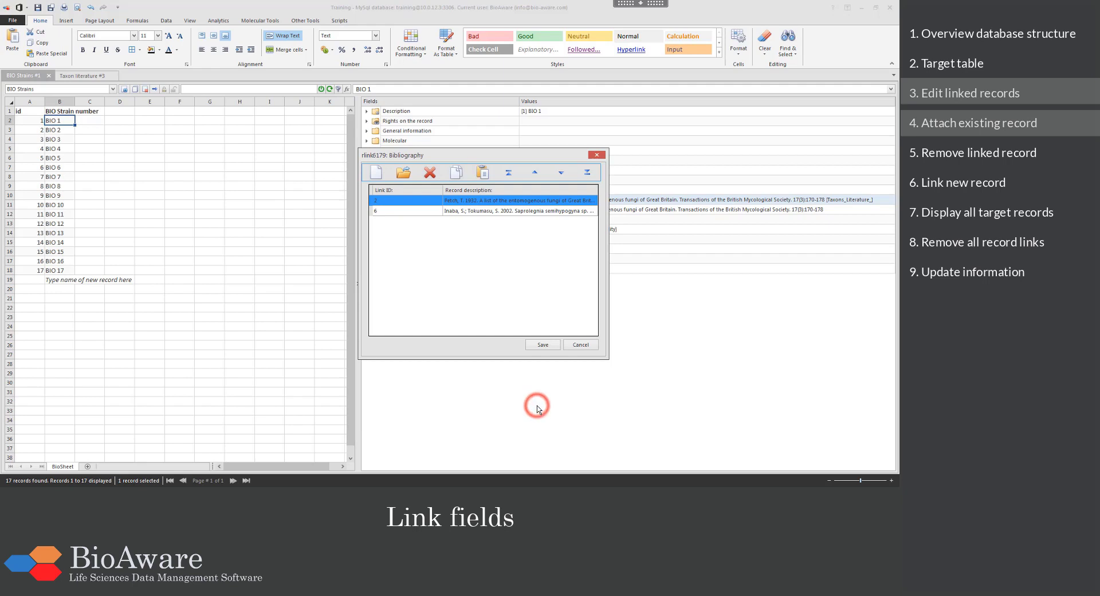
Move Inaba 2002 above Petch 1932, save, and check both linked records.
{"action": "left_click", "coordinate": [436, 212]}
{"action": "left_click", "coordinate": [536, 174]}
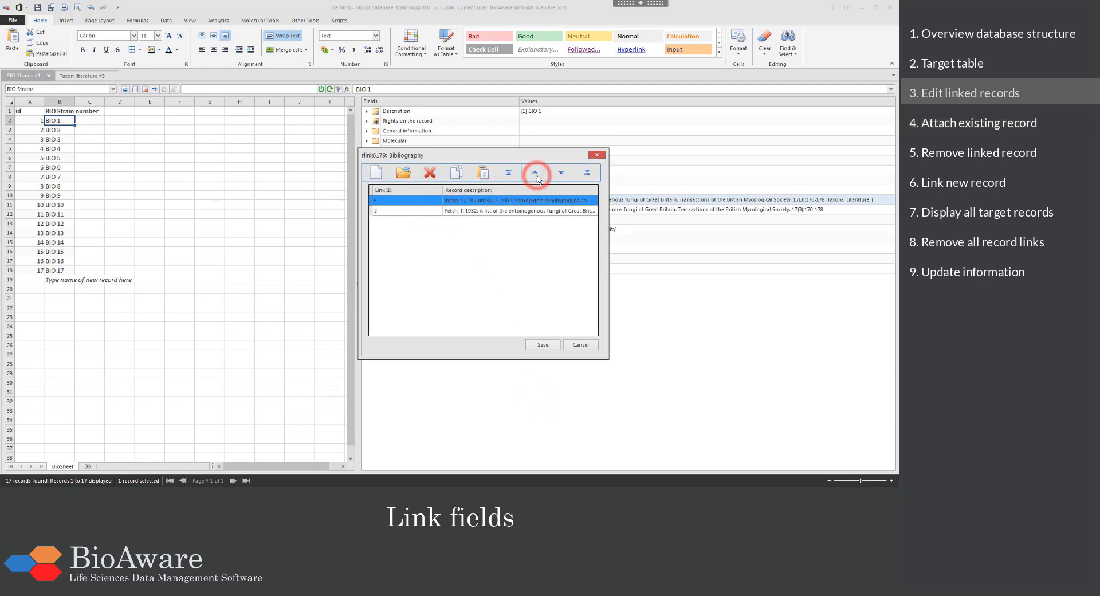
{"action": "left_click", "coordinate": [550, 344]}
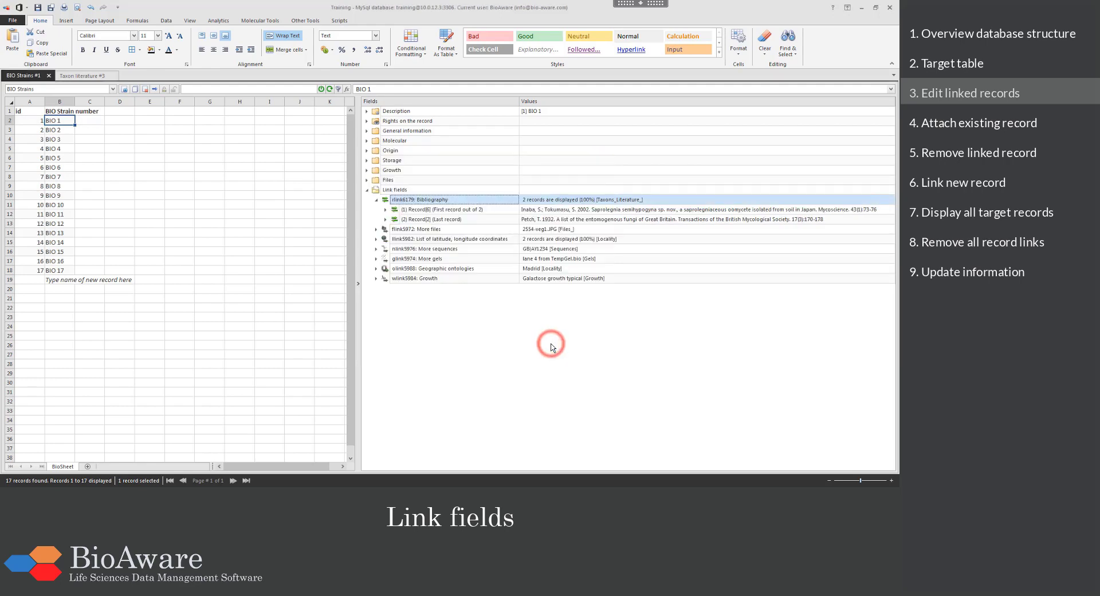
{"action": "left_click", "coordinate": [419, 210]}
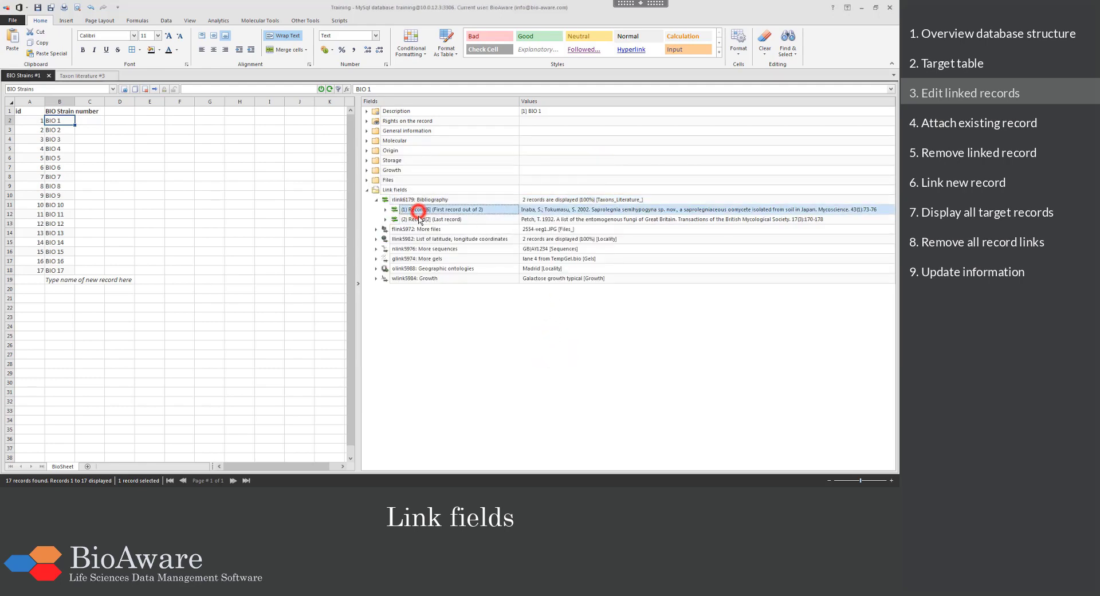
{"action": "left_click", "coordinate": [419, 219]}
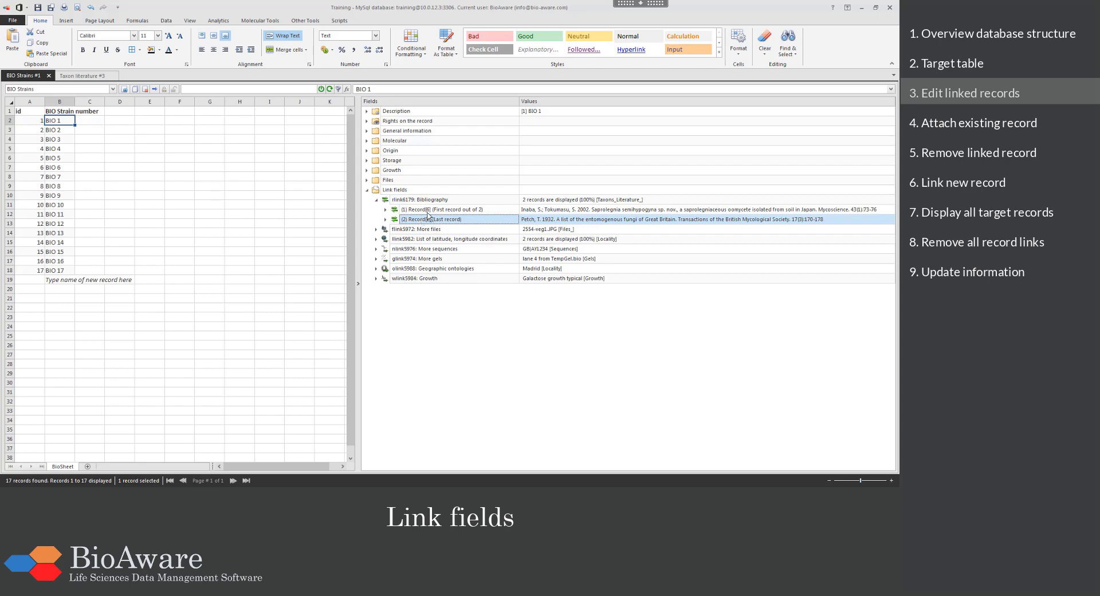
{"action": "left_click", "coordinate": [456, 199]}
Remove the Petch 1932 link from BIO 1's Bibliography and save.
{"action": "right_click", "coordinate": [456, 201]}
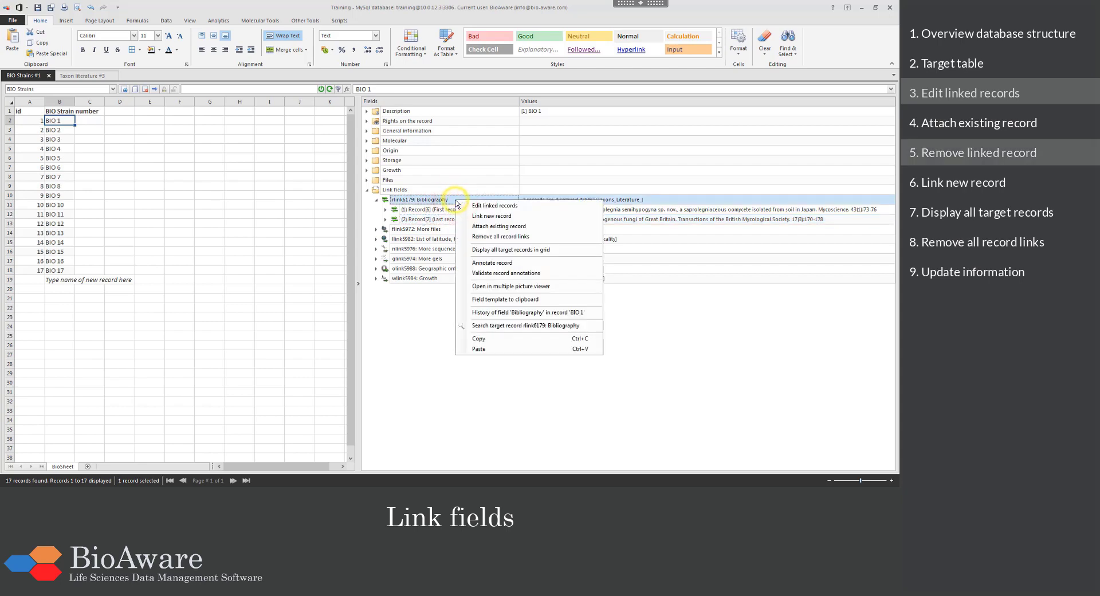
{"action": "left_click", "coordinate": [514, 206]}
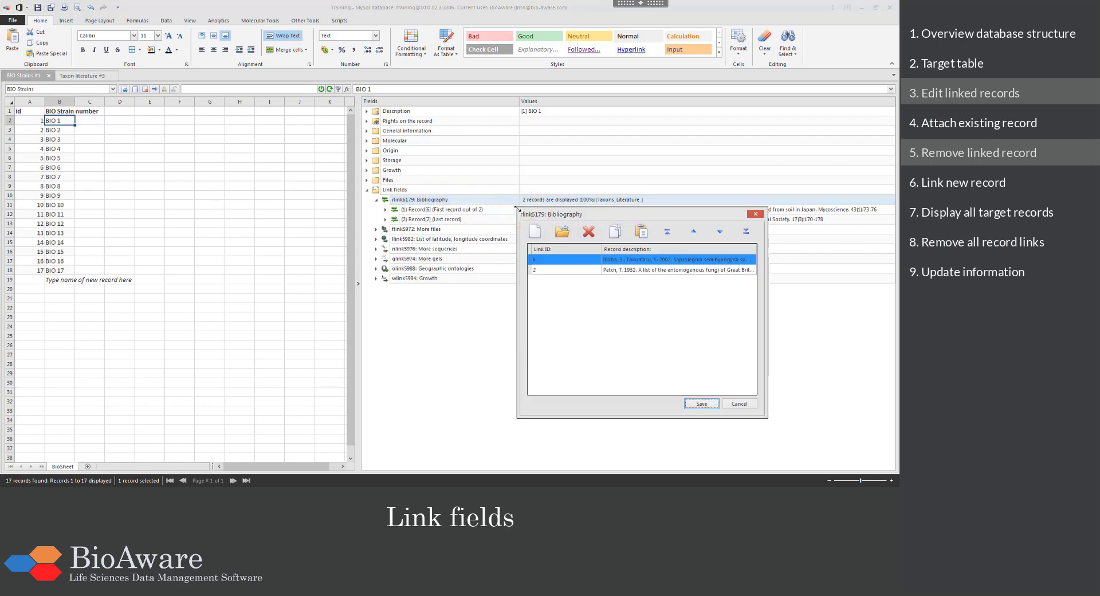
{"action": "left_click", "coordinate": [582, 272]}
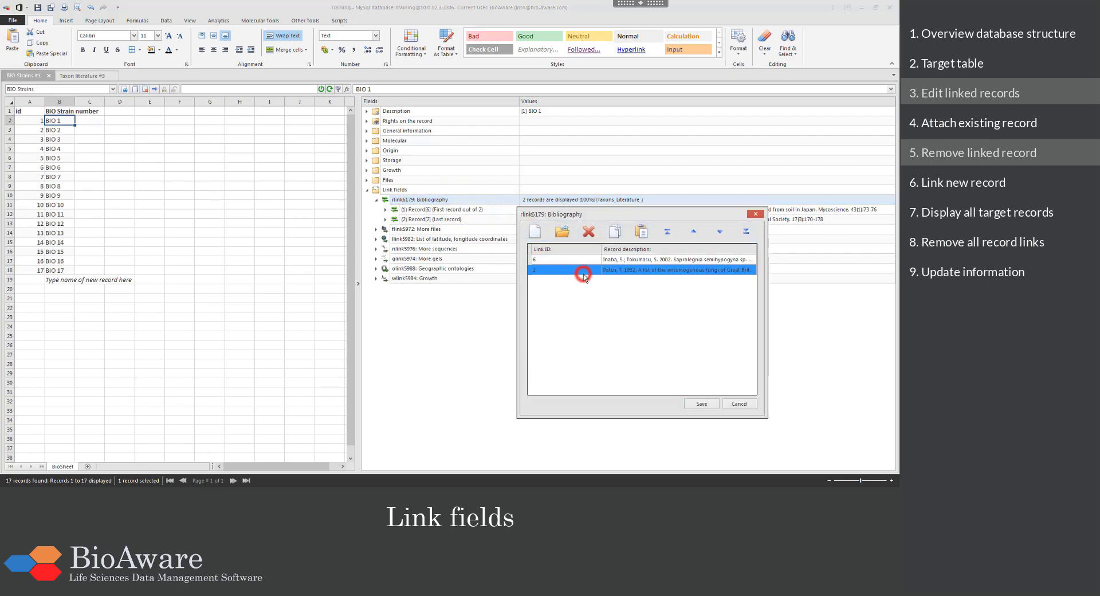
{"action": "left_click", "coordinate": [592, 237]}
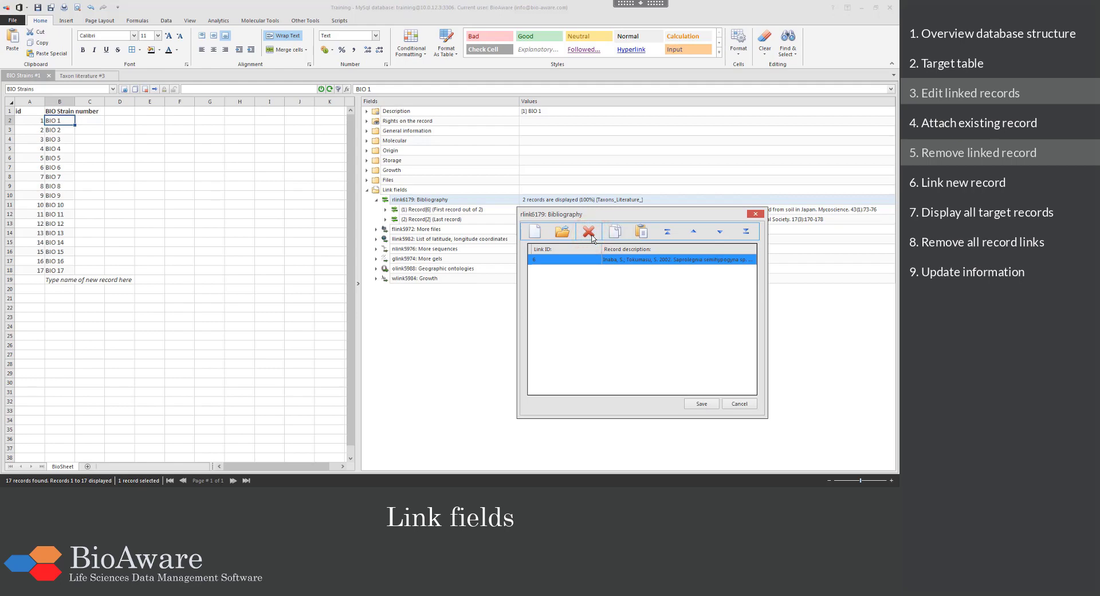
{"action": "left_click", "coordinate": [714, 403]}
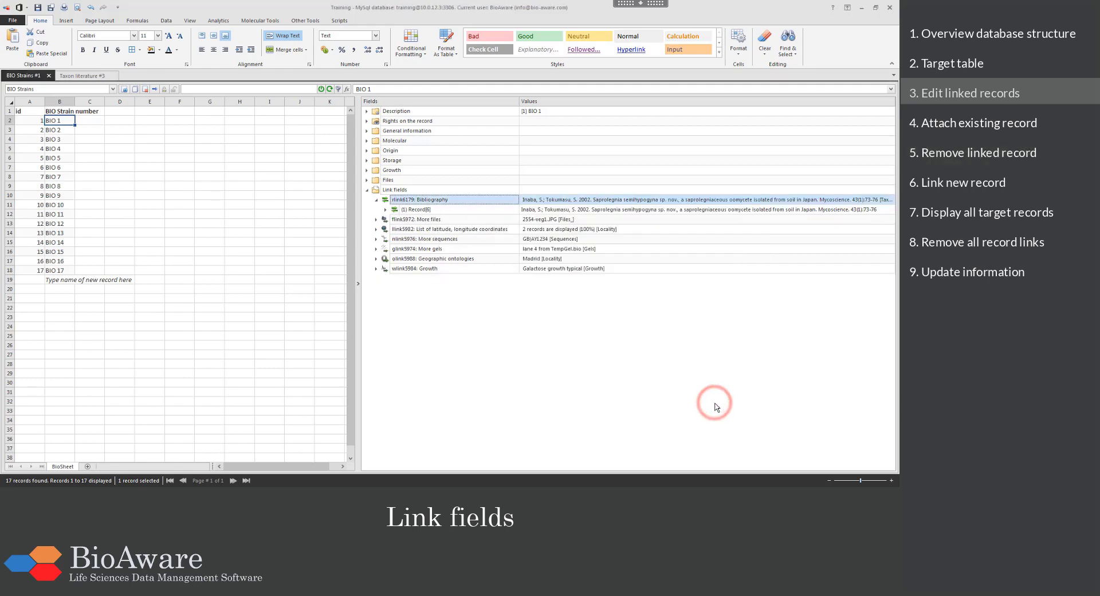
{"action": "left_click", "coordinate": [395, 222]}
Link a new More files record from the 6157-veg2 image in Data for tools > 02_Object detection (images).
{"action": "double_click", "coordinate": [394, 223]}
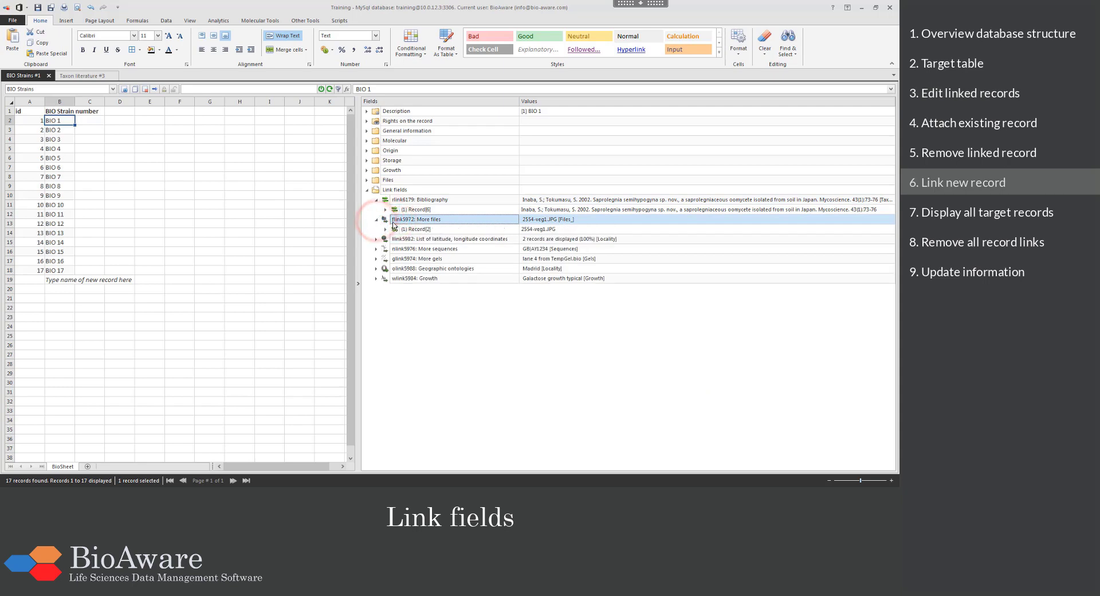
{"action": "right_click", "coordinate": [446, 222]}
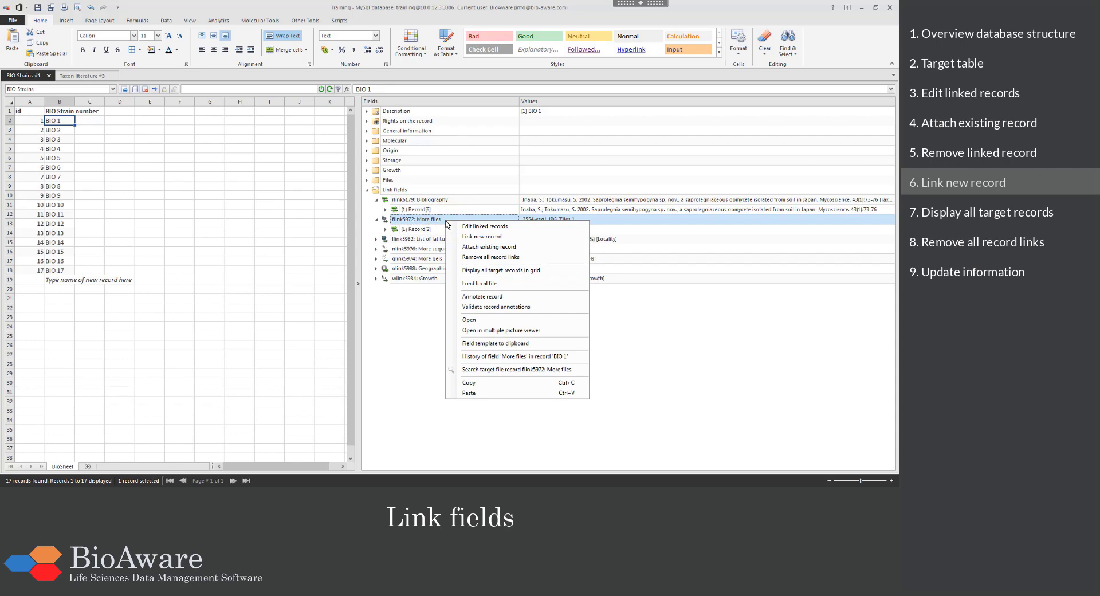
{"action": "left_click", "coordinate": [505, 238]}
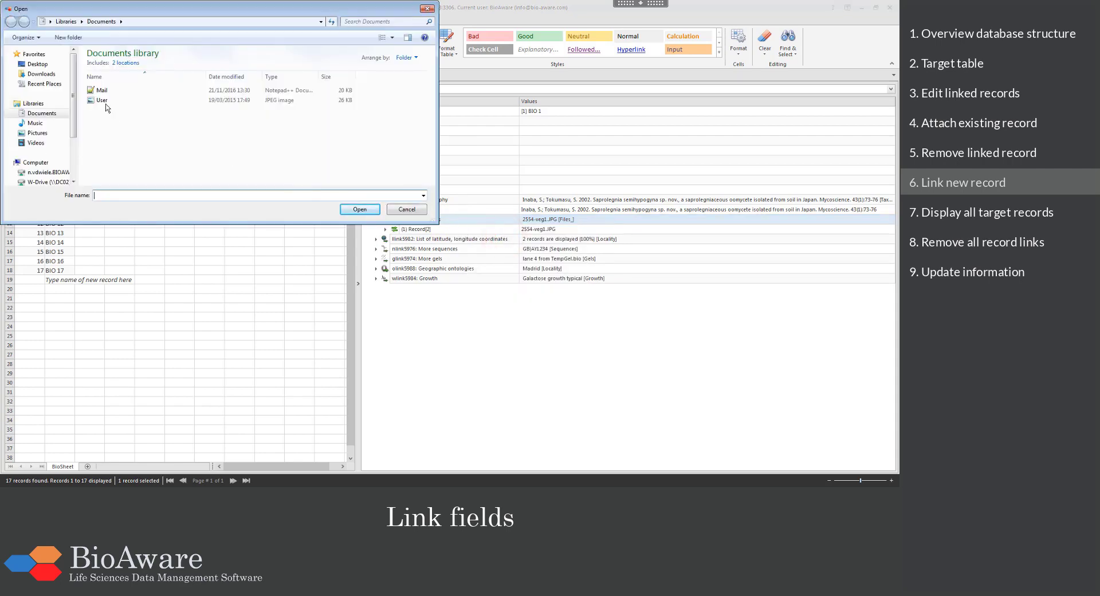
{"action": "left_click", "coordinate": [50, 64]}
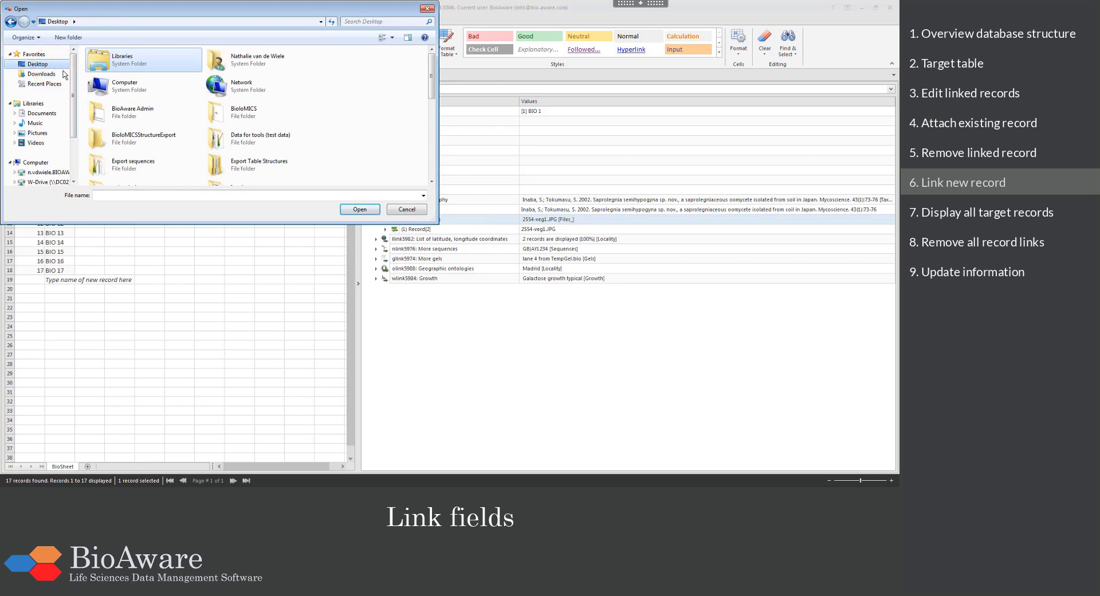
{"action": "double_click", "coordinate": [219, 138]}
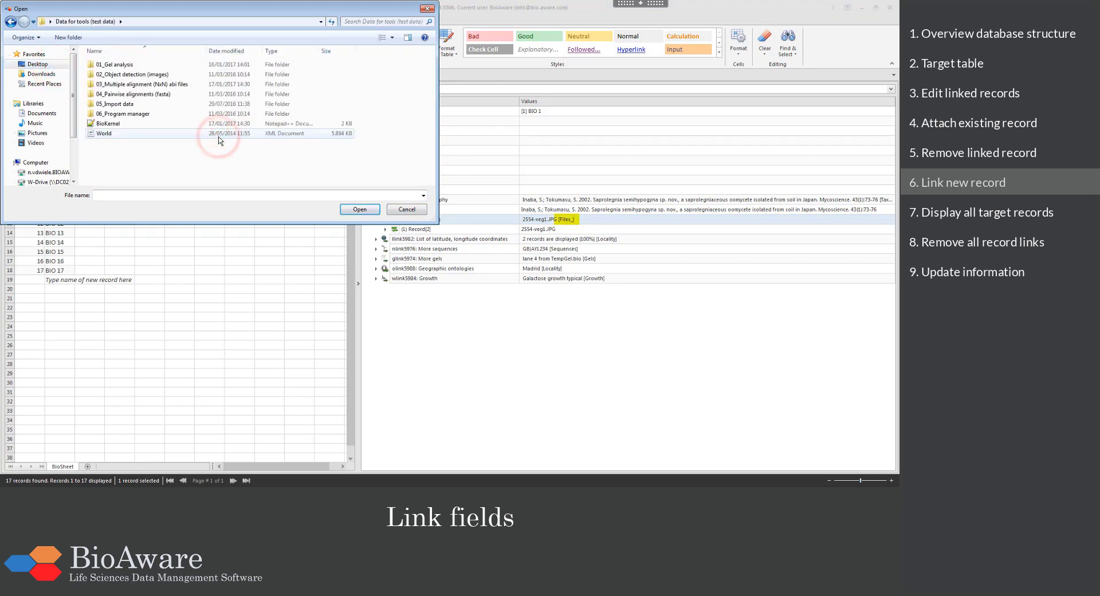
{"action": "double_click", "coordinate": [165, 75]}
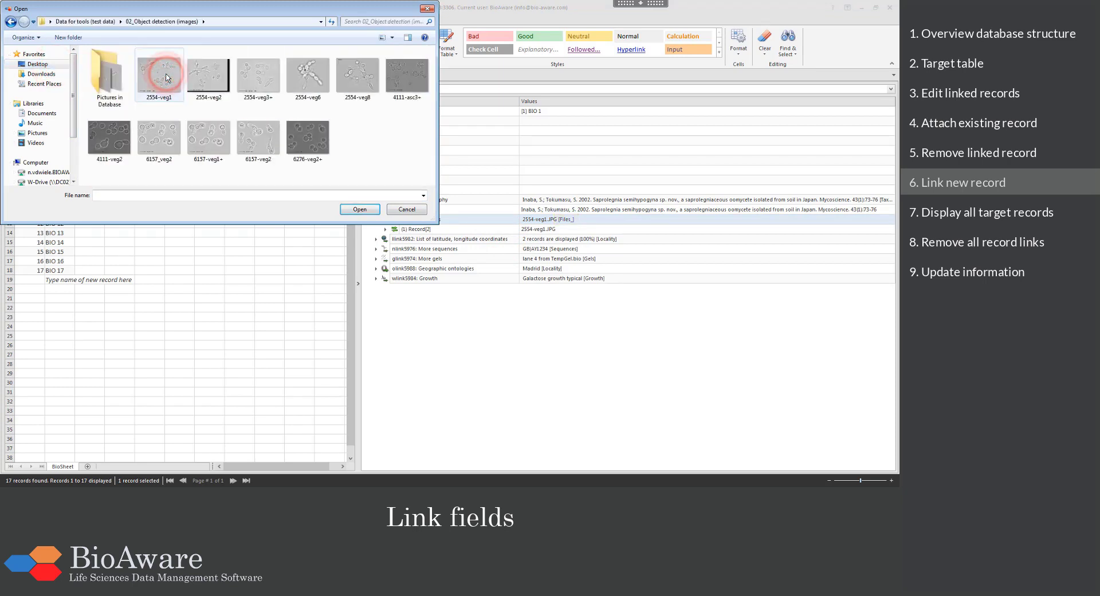
{"action": "left_click", "coordinate": [246, 138]}
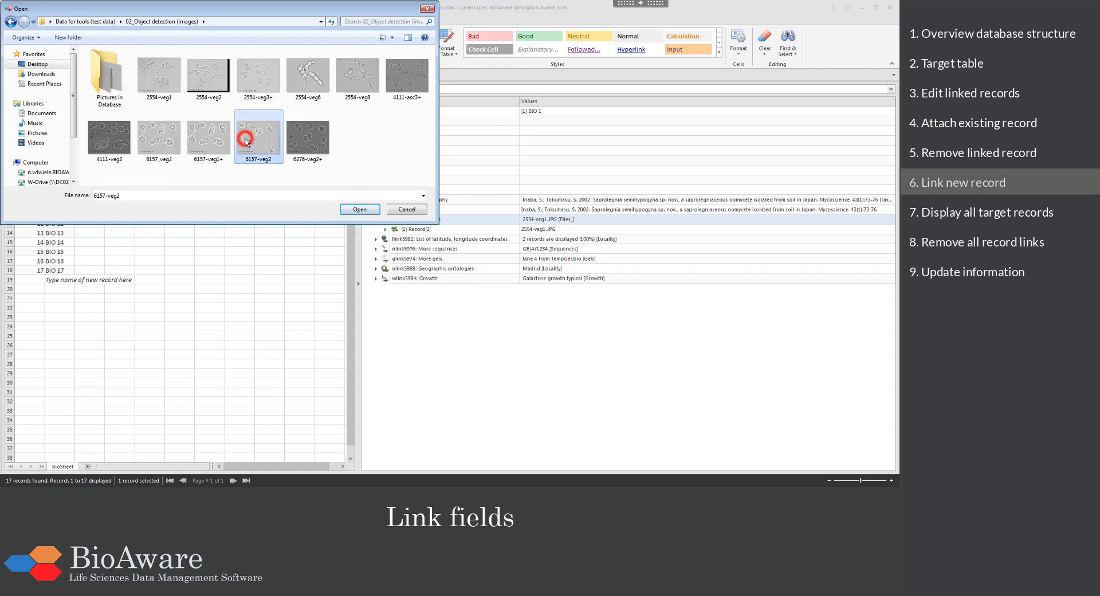
{"action": "left_click", "coordinate": [353, 210]}
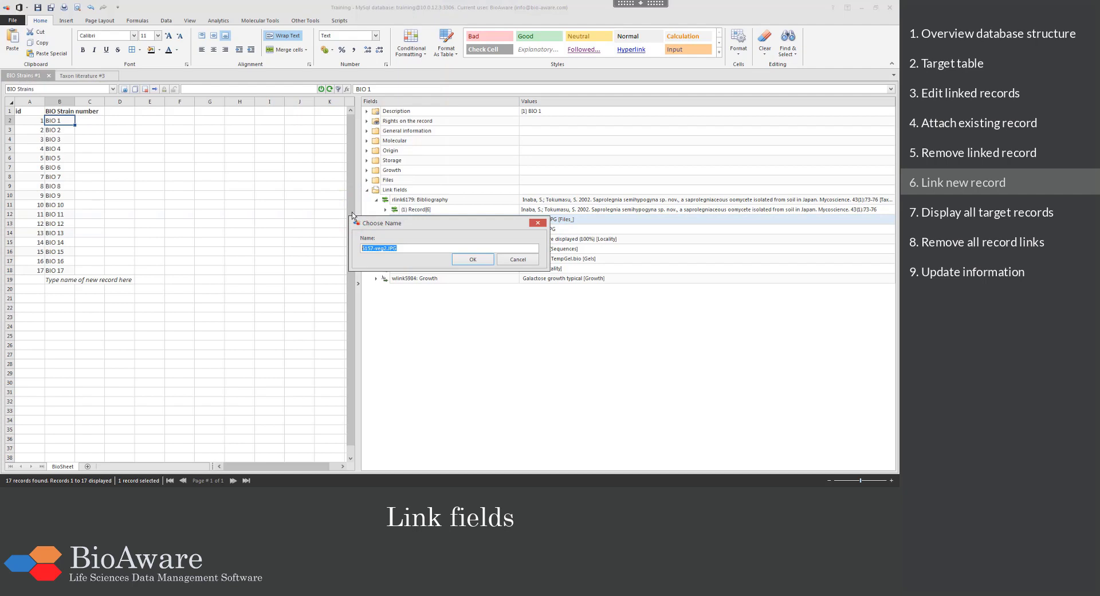
Name the new file record '6157-veg2_new picture.JPG' and check its file content.
{"action": "left_click", "coordinate": [386, 249]}
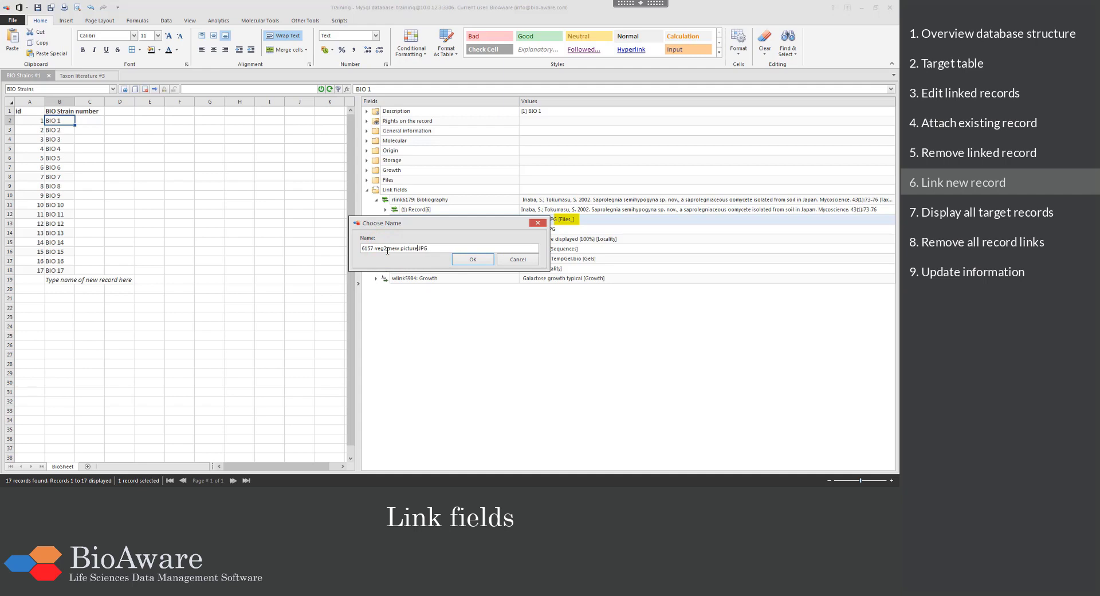
{"action": "left_click", "coordinate": [462, 259]}
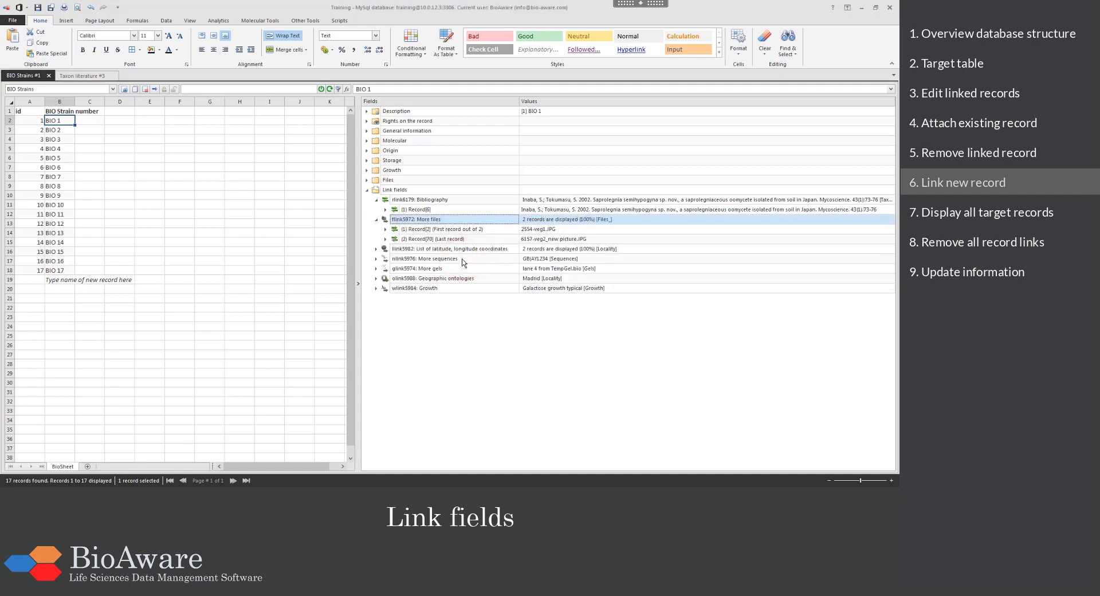
{"action": "left_click", "coordinate": [461, 239]}
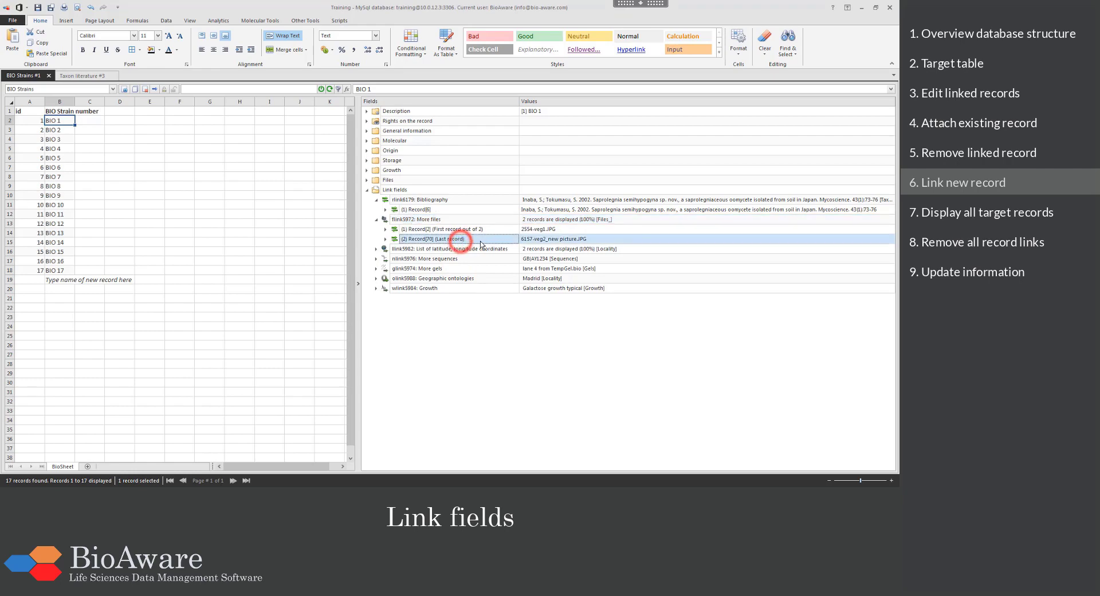
{"action": "left_click", "coordinate": [385, 238]}
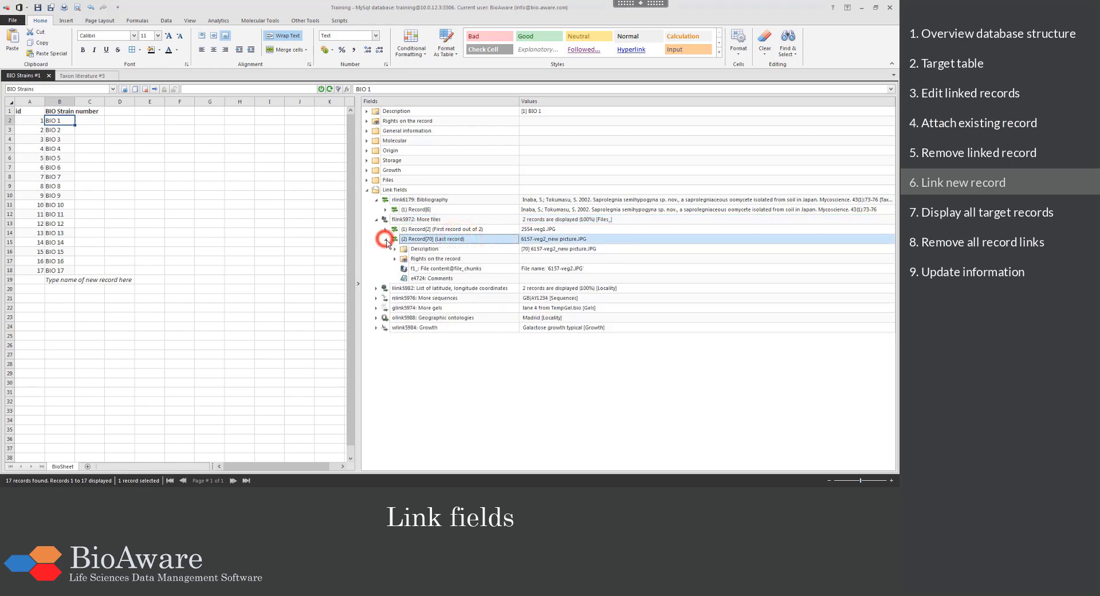
{"action": "left_click", "coordinate": [491, 269]}
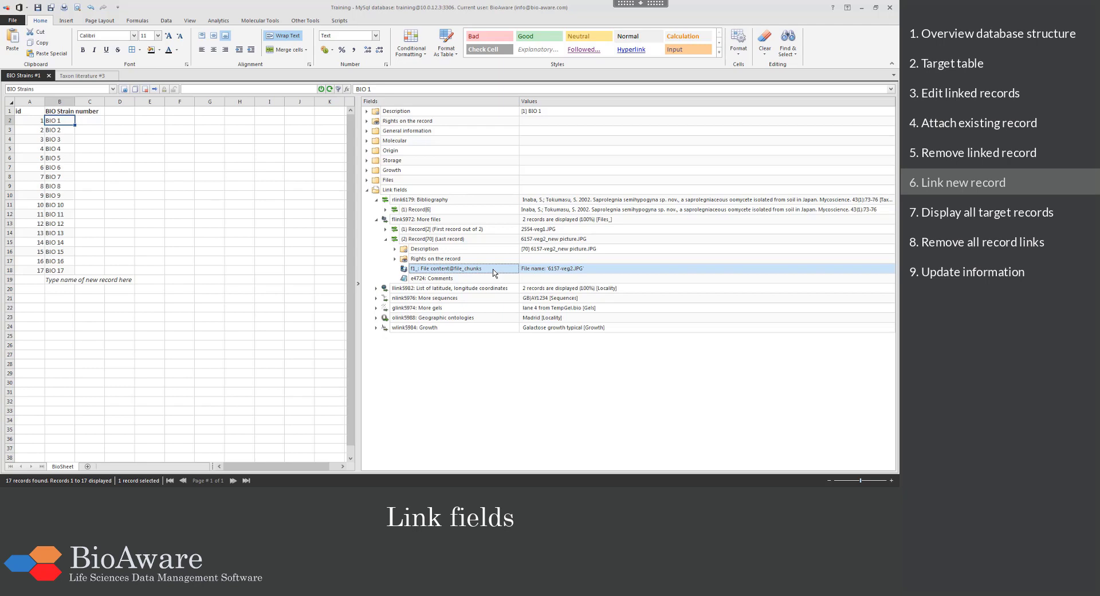
{"action": "left_click", "coordinate": [386, 239]}
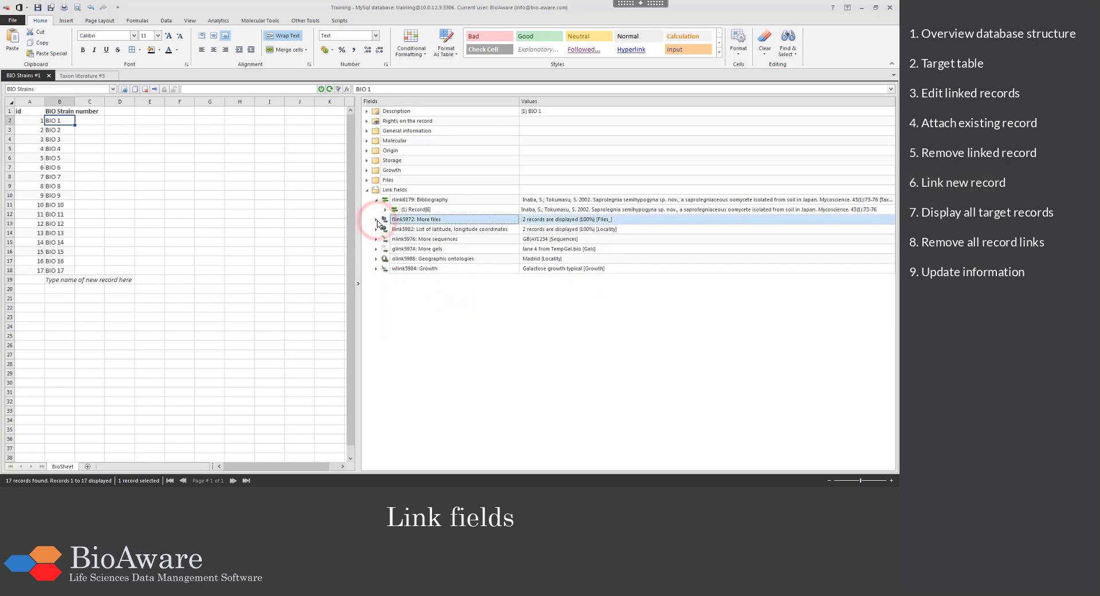
Open the locality chooser for Geographic ontologies and search by Locality ontology, Contains (+ childs).
{"action": "left_click", "coordinate": [460, 259]}
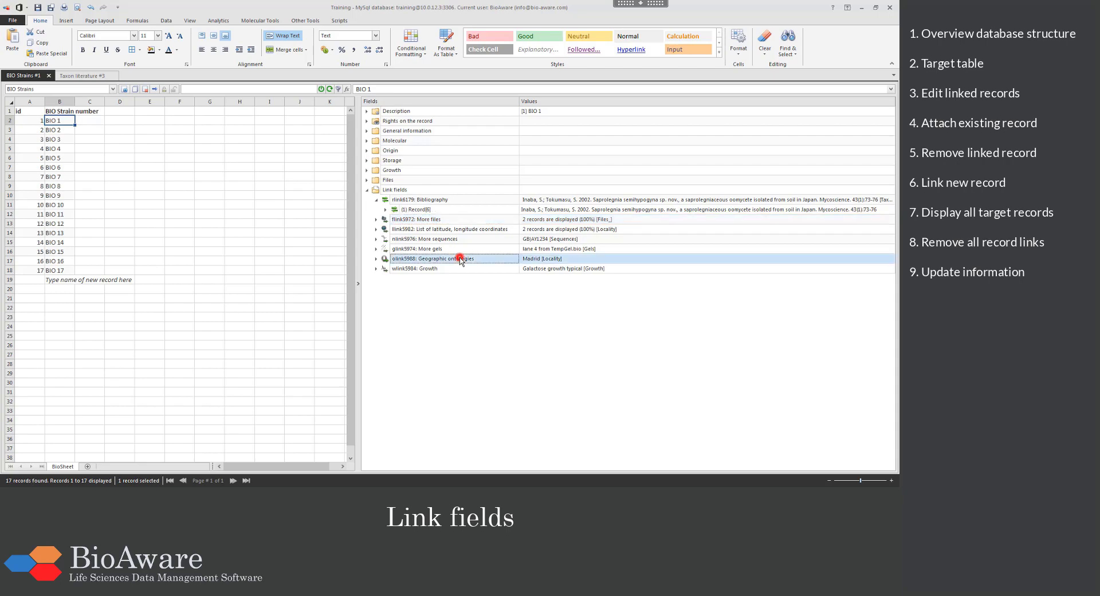
{"action": "right_click", "coordinate": [460, 259]}
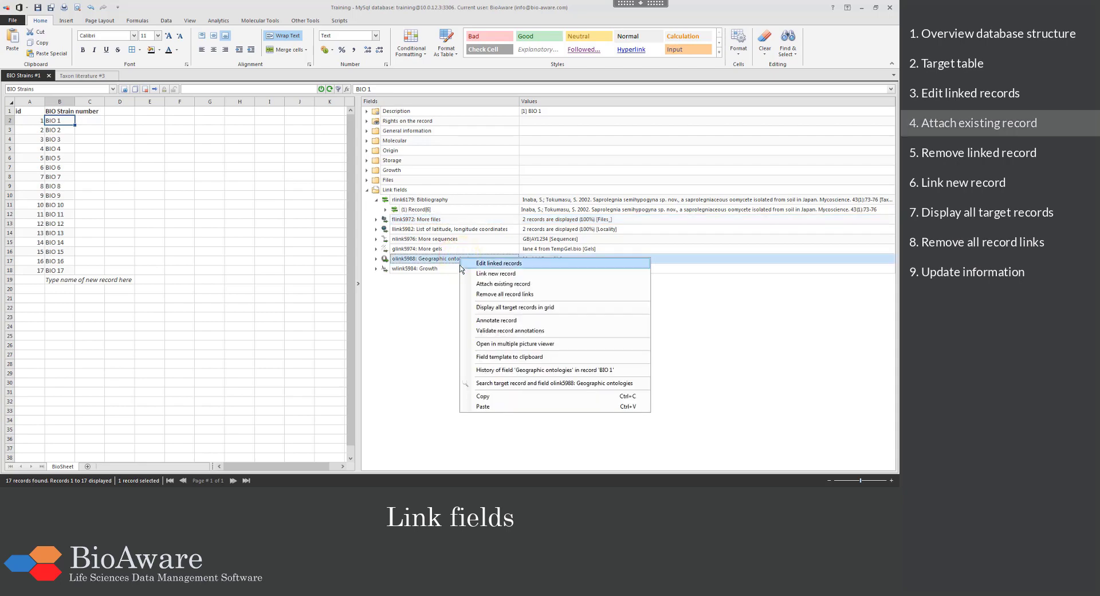
{"action": "left_click", "coordinate": [466, 284]}
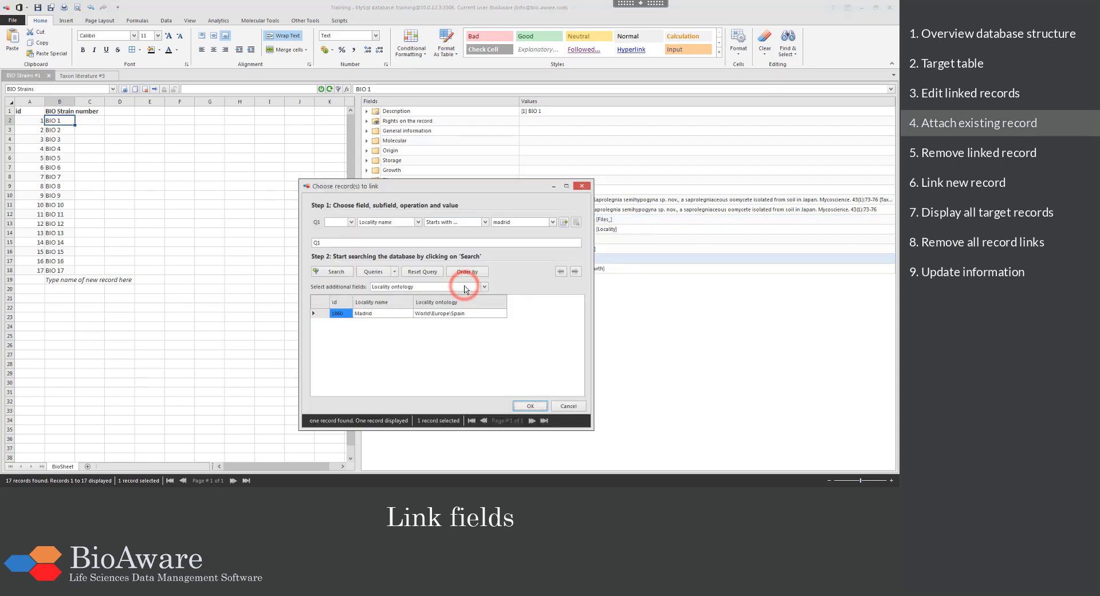
{"action": "left_click", "coordinate": [419, 222]}
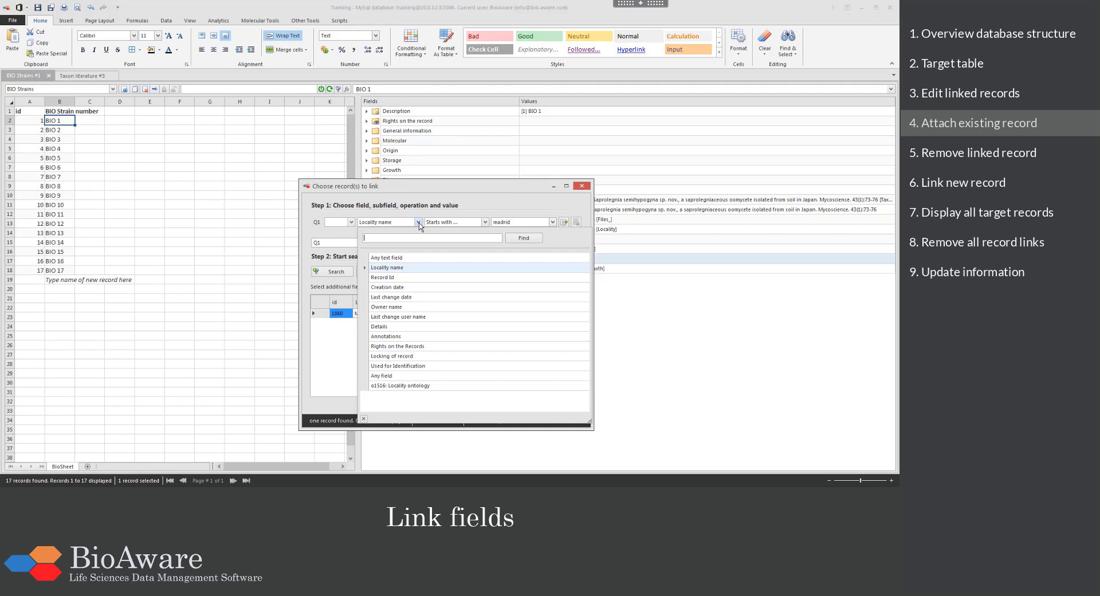
{"action": "left_click", "coordinate": [422, 385]}
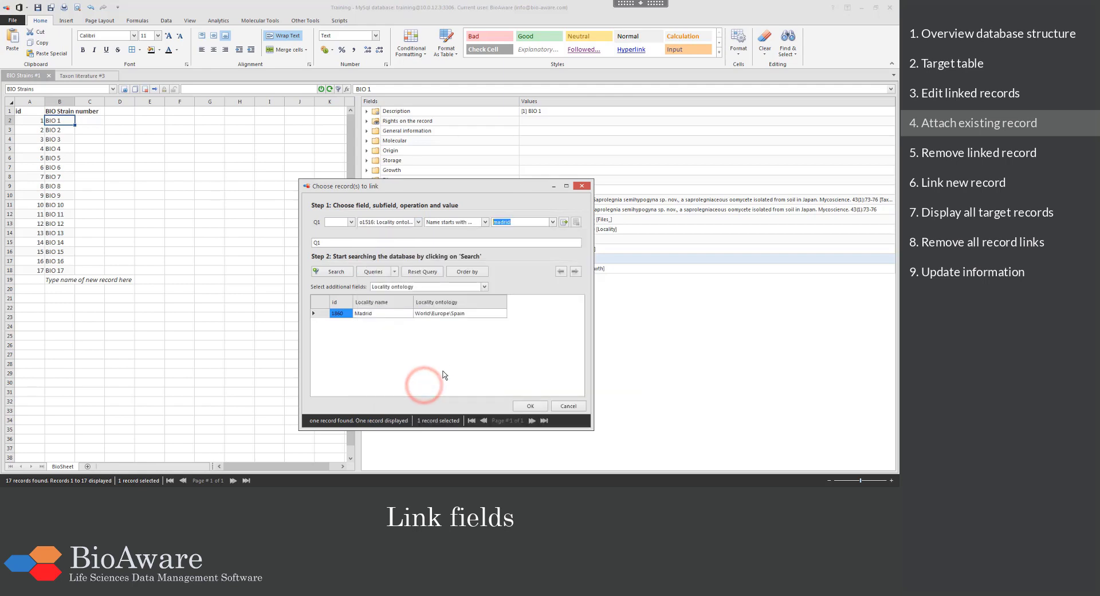
{"action": "left_click", "coordinate": [486, 222]}
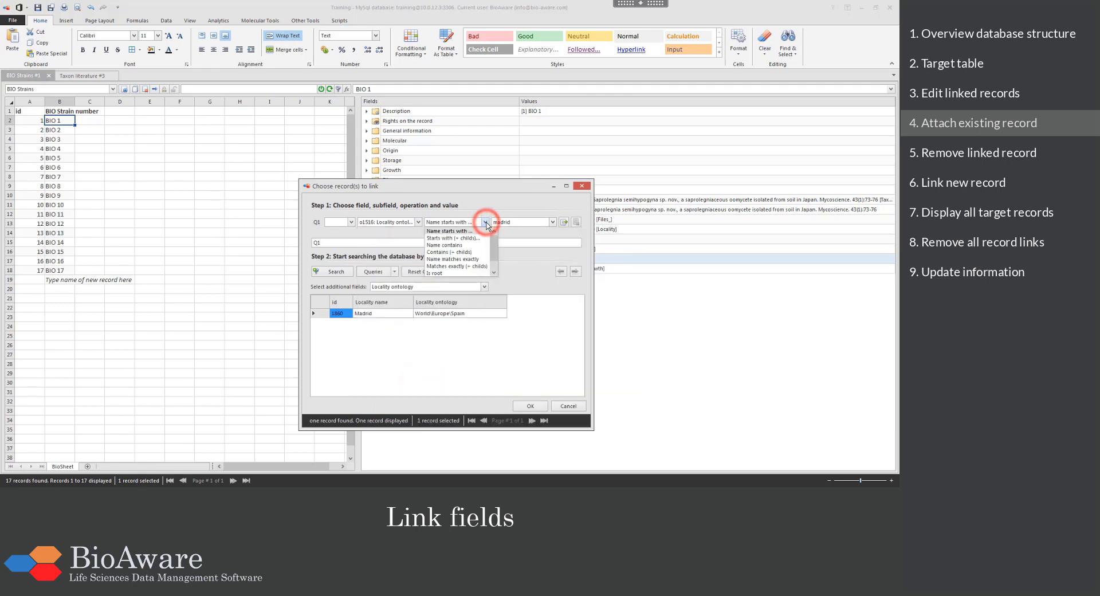
{"action": "left_click", "coordinate": [474, 252]}
Search for Europe and link the seven countries from Czechoslovakia to Belgium.
{"action": "left_click", "coordinate": [515, 224]}
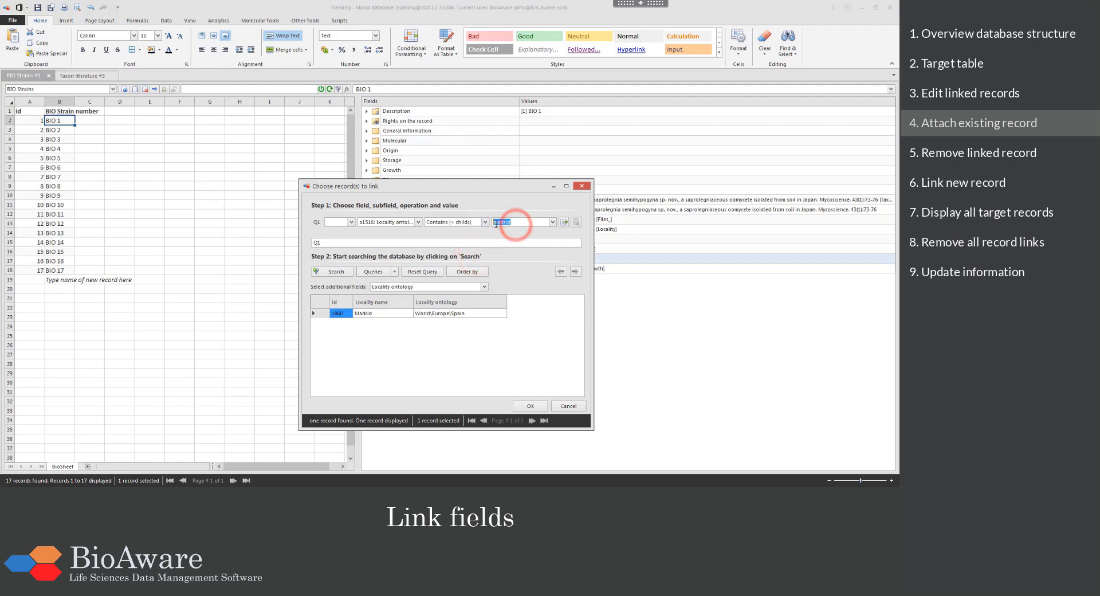
{"action": "type", "text": "t"}
{"action": "left_click", "coordinate": [348, 273]}
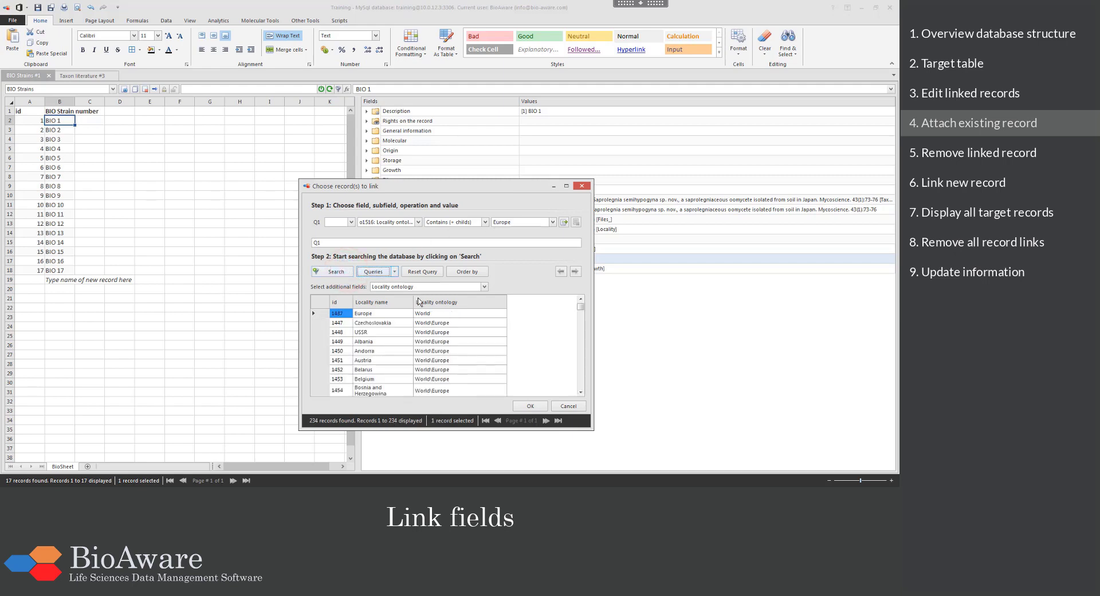
{"action": "left_click_drag", "start_coordinate": [443, 326], "coordinate": [439, 379]}
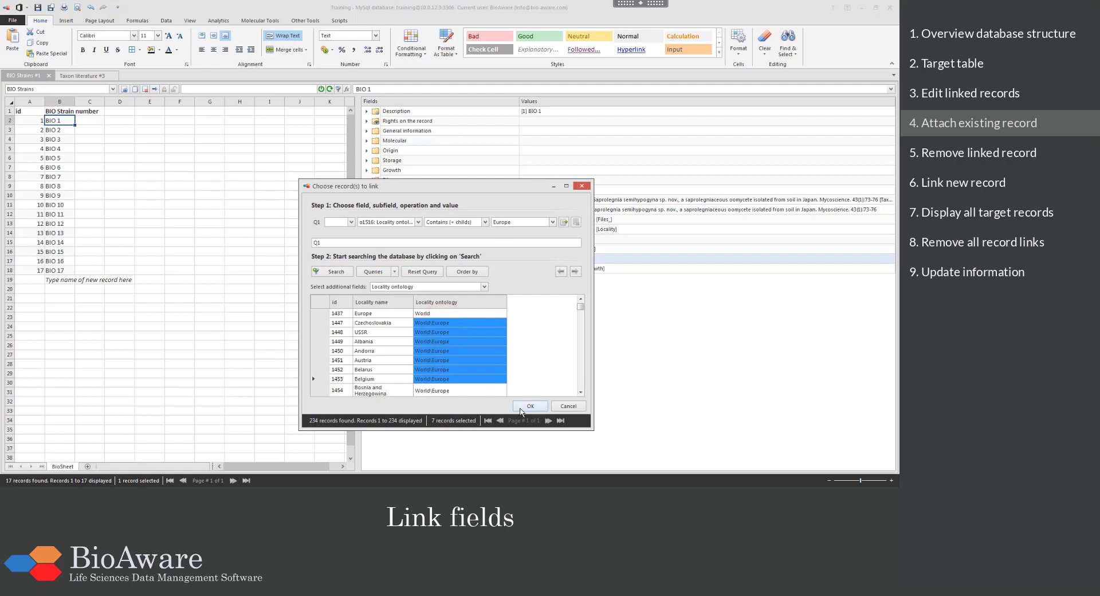
{"action": "left_click", "coordinate": [521, 408]}
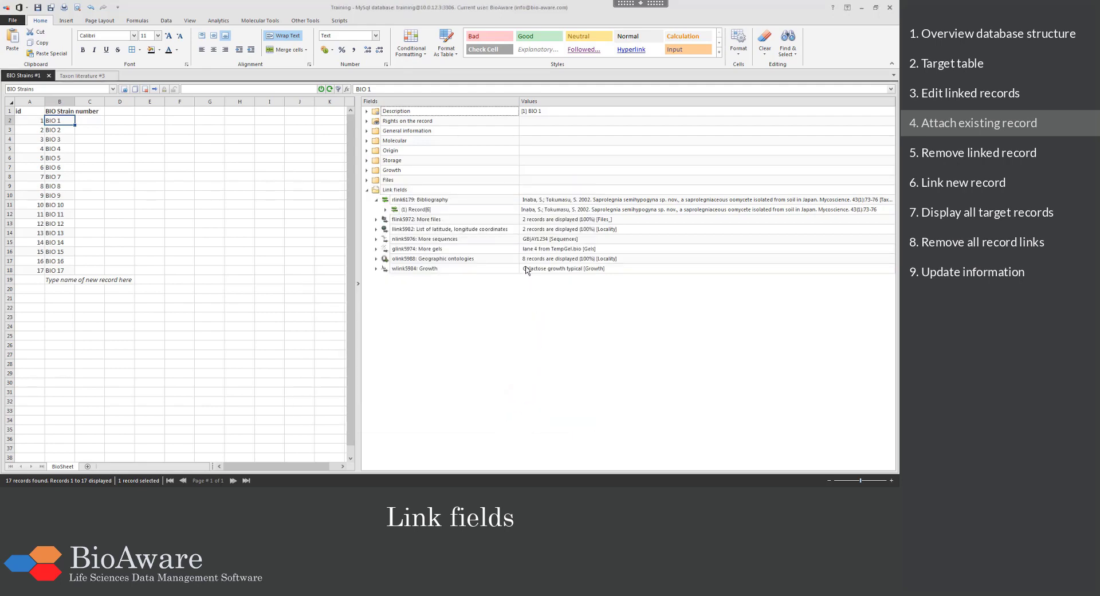
List BIO 1's eight linked localities in a new Locality grid, then return to BIO Strains.
{"action": "left_click", "coordinate": [376, 259]}
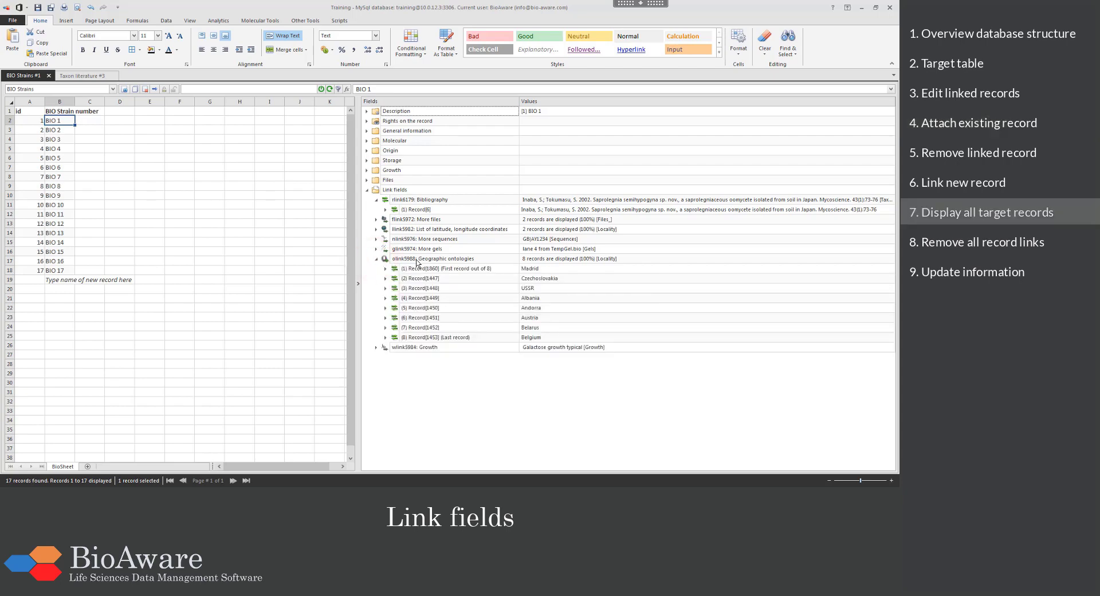
{"action": "right_click", "coordinate": [480, 262]}
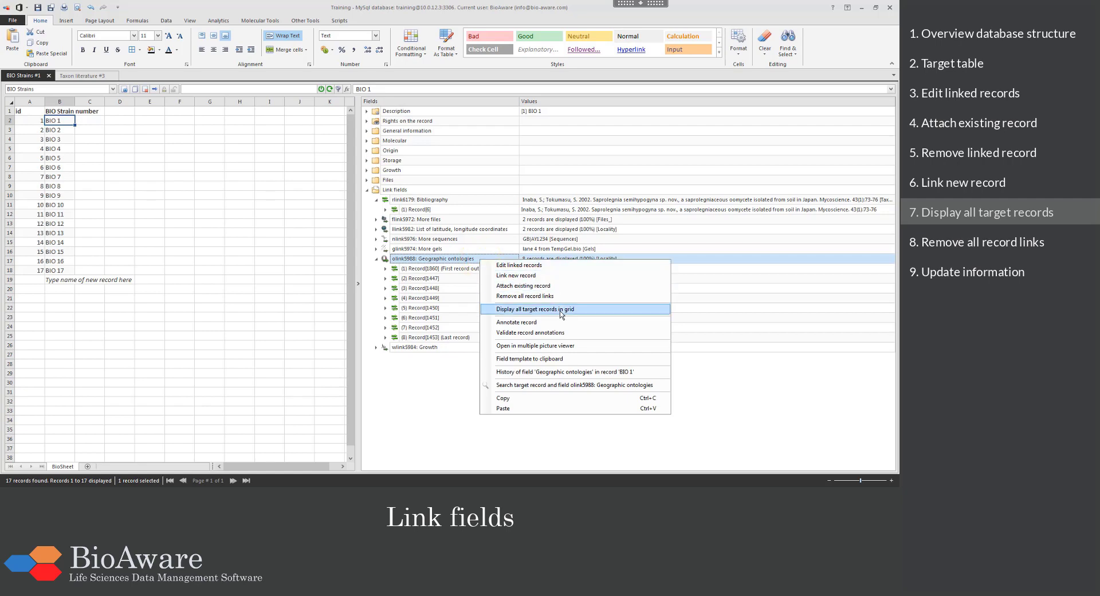
{"action": "left_click", "coordinate": [581, 311]}
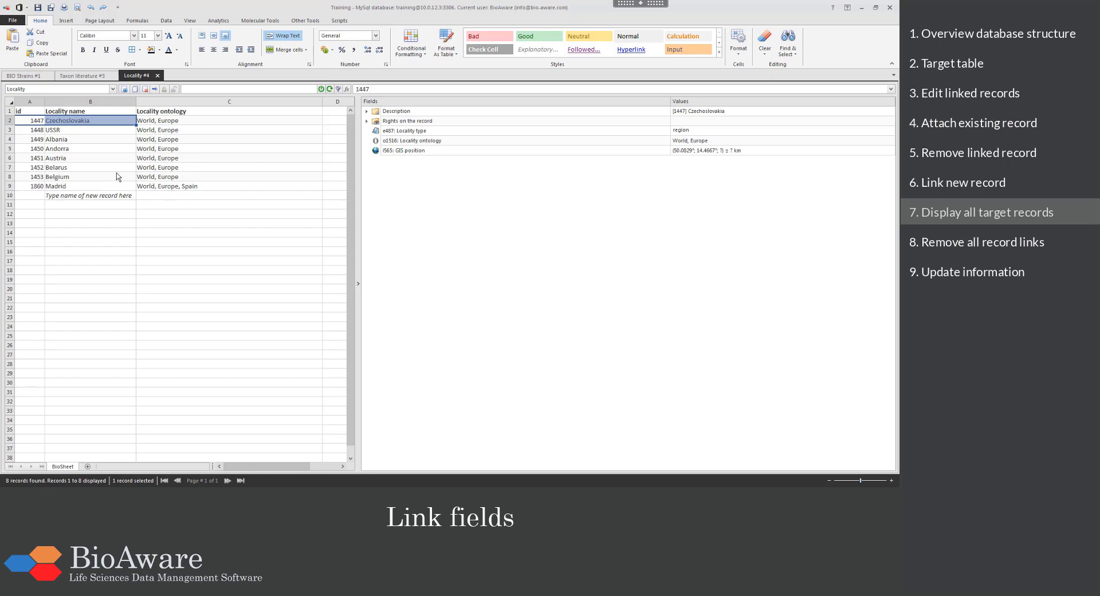
{"action": "left_click", "coordinate": [28, 75]}
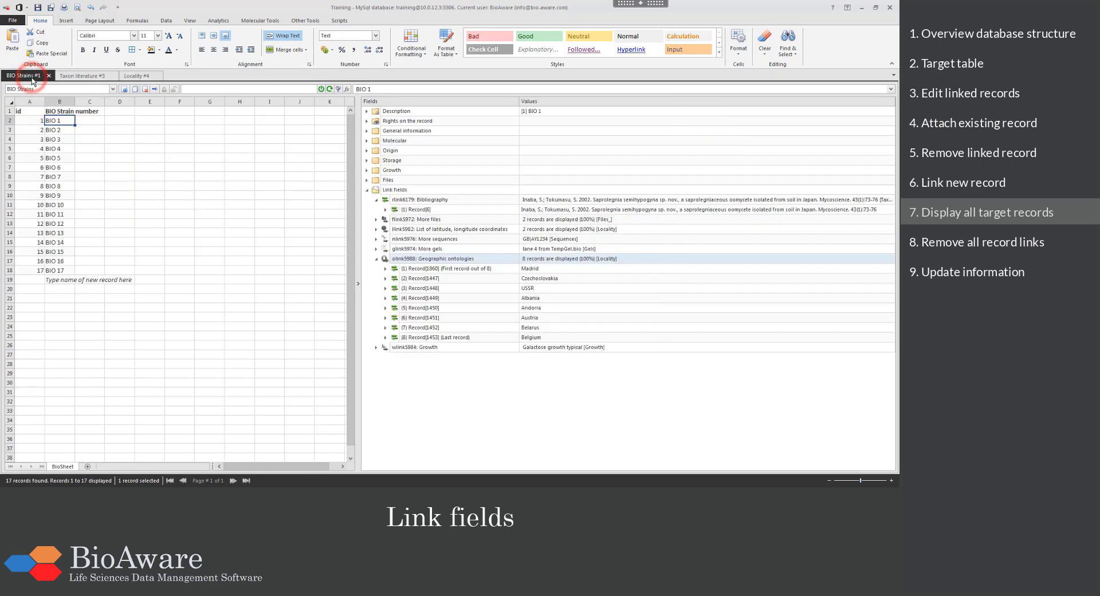
Remove all eight locality links from BIO 1's Geographic ontologies field.
{"action": "right_click", "coordinate": [481, 262]}
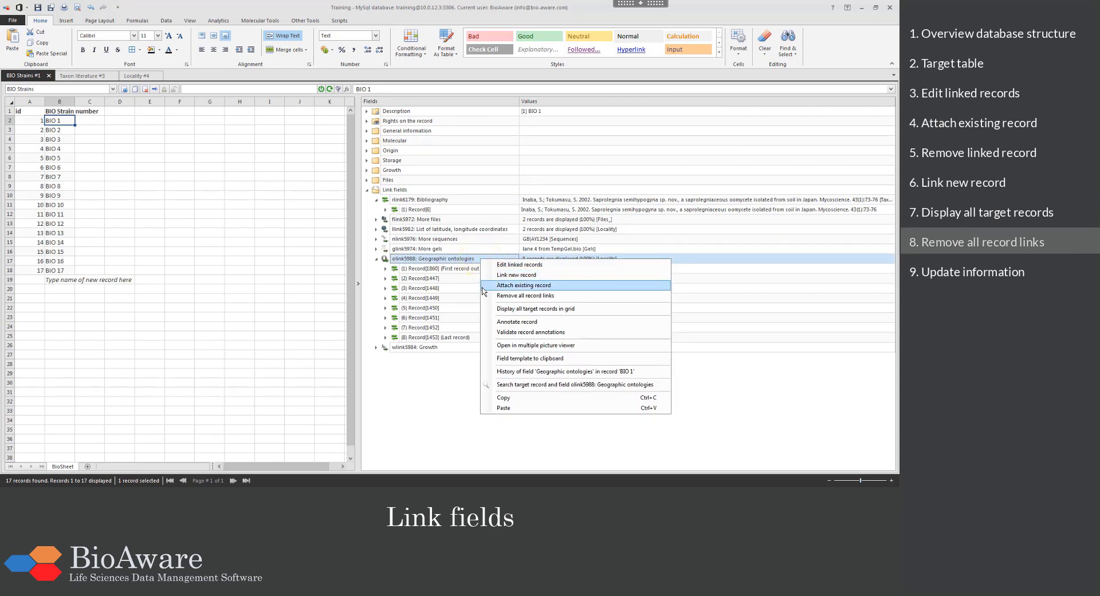
{"action": "left_click", "coordinate": [561, 295]}
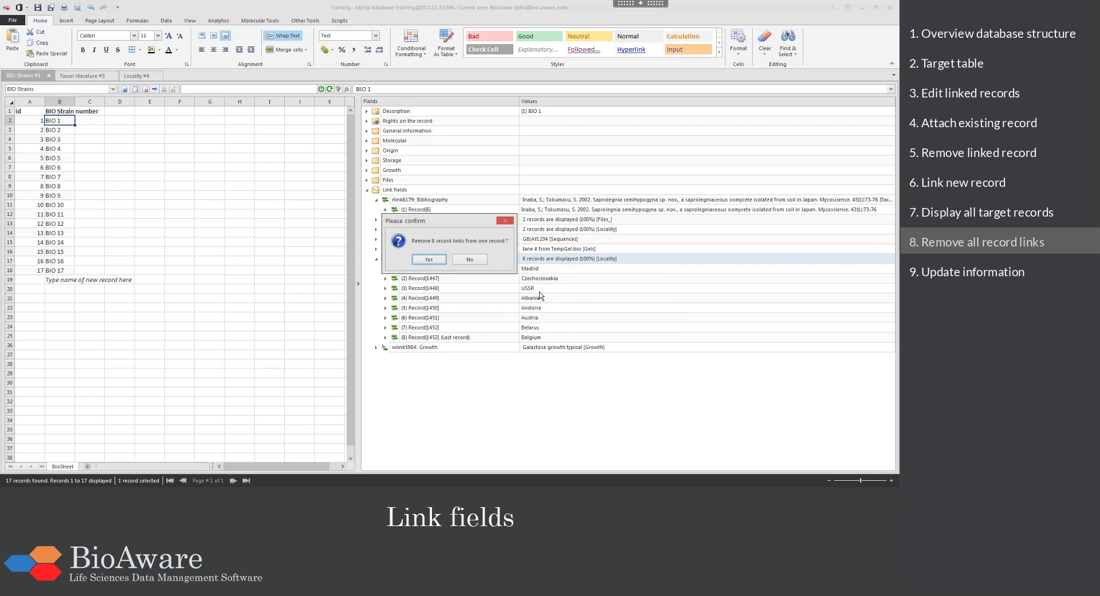
{"action": "left_click", "coordinate": [445, 260]}
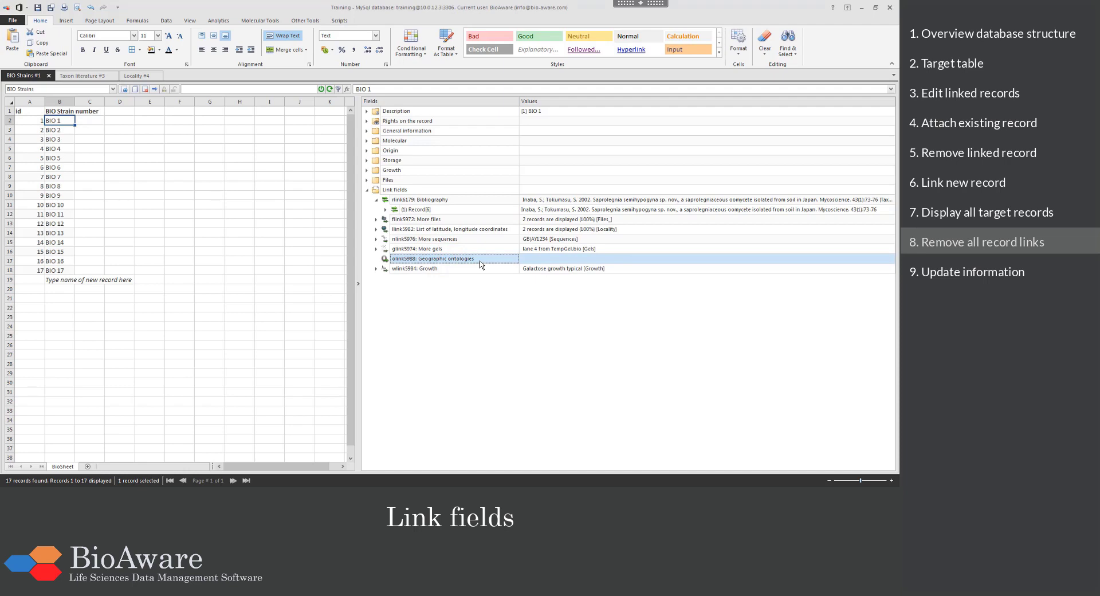
Create a new linked locality named Hannut from Geographic ontologies.
{"action": "right_click", "coordinate": [480, 262]}
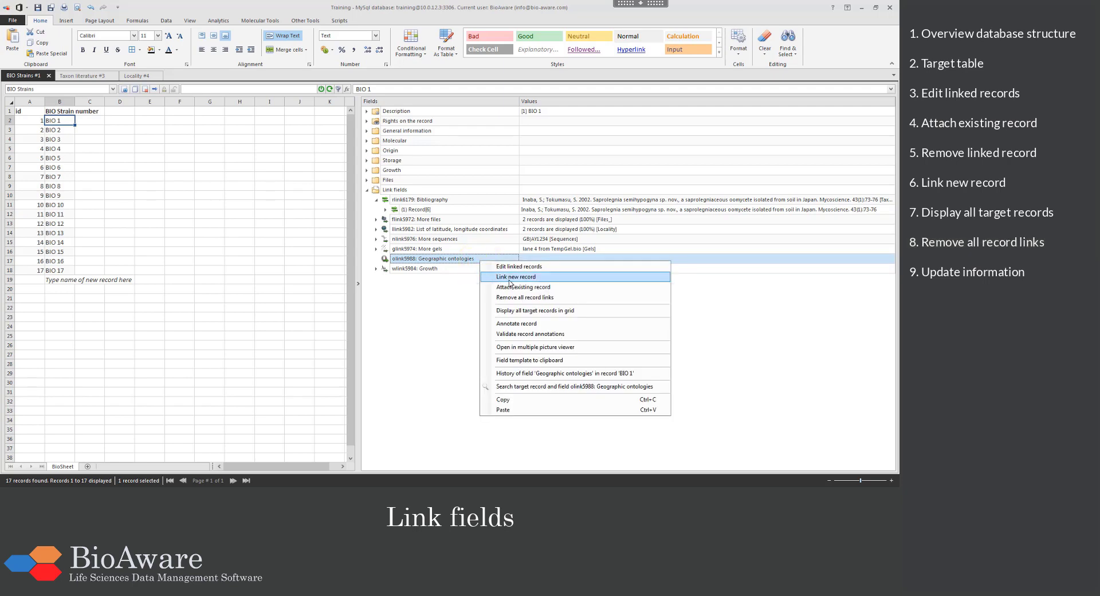
{"action": "left_click", "coordinate": [548, 278]}
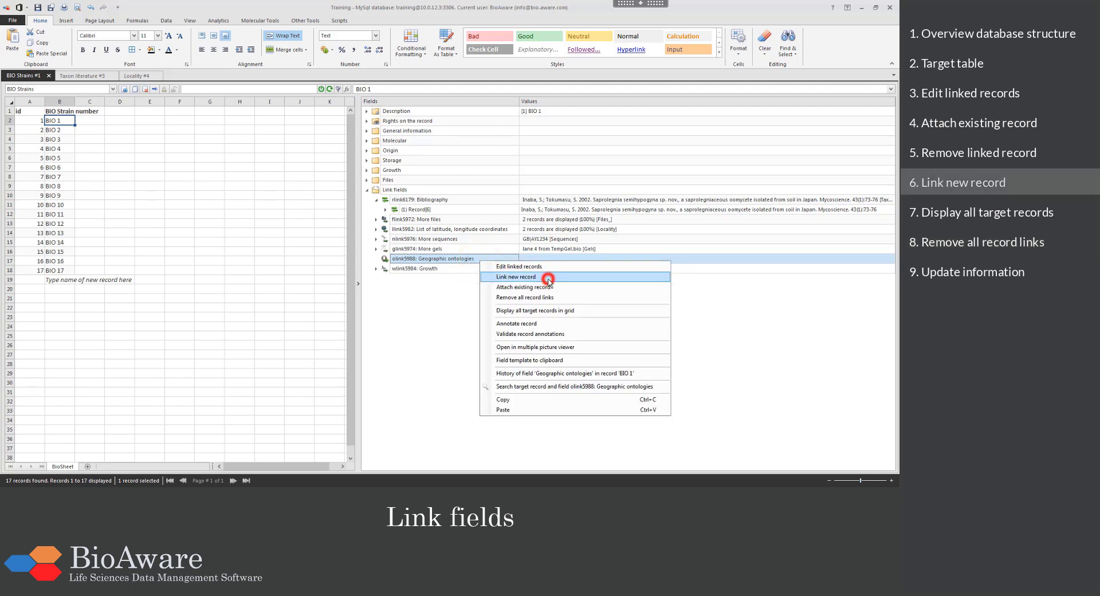
{"action": "key", "text": "BackSpace"}
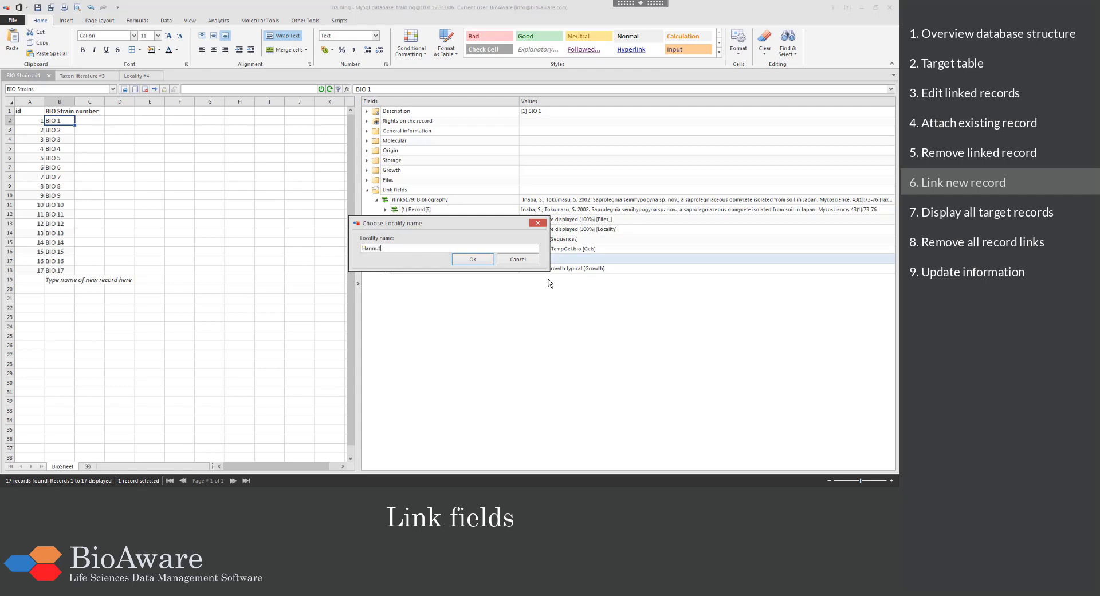
{"action": "left_click", "coordinate": [473, 260]}
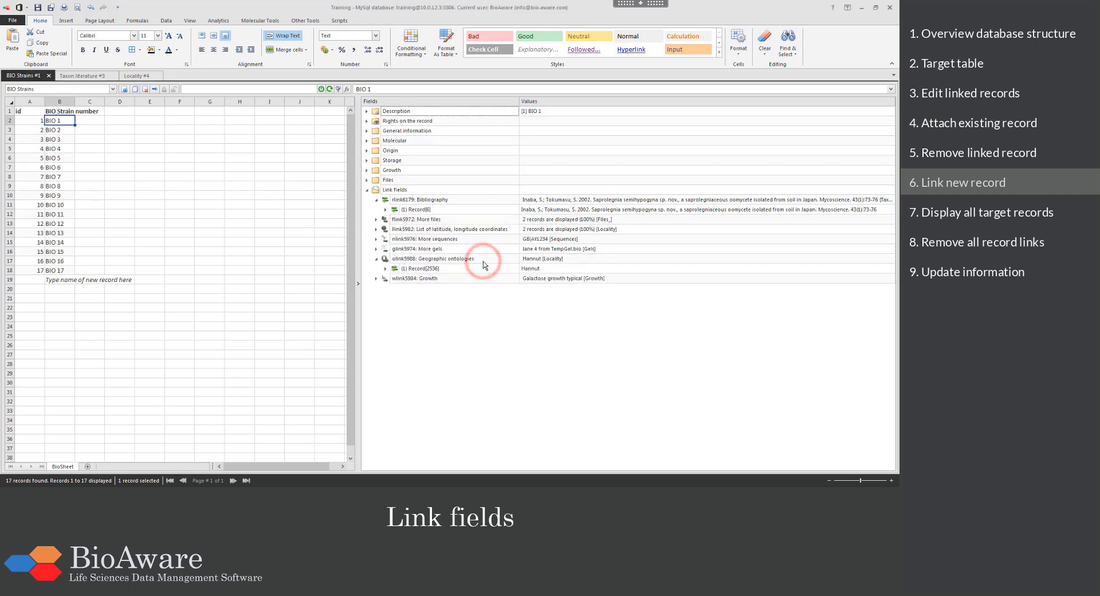
Expand the new Hannut record 2536 and bring up its Locality ontology picker.
{"action": "left_click", "coordinate": [478, 269]}
{"action": "left_click", "coordinate": [386, 268]}
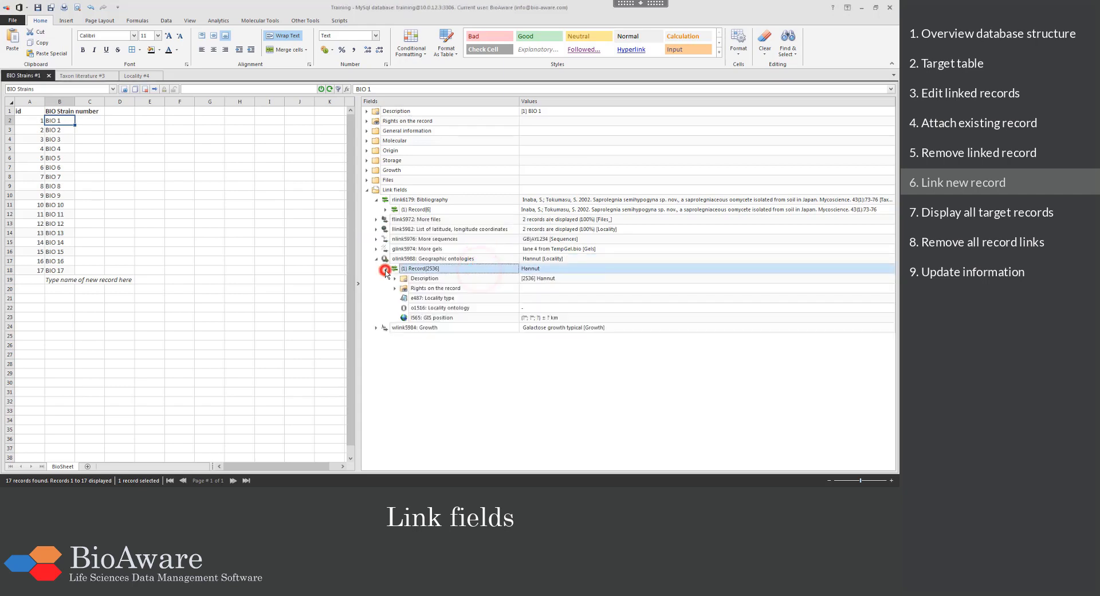
{"action": "left_click", "coordinate": [422, 308]}
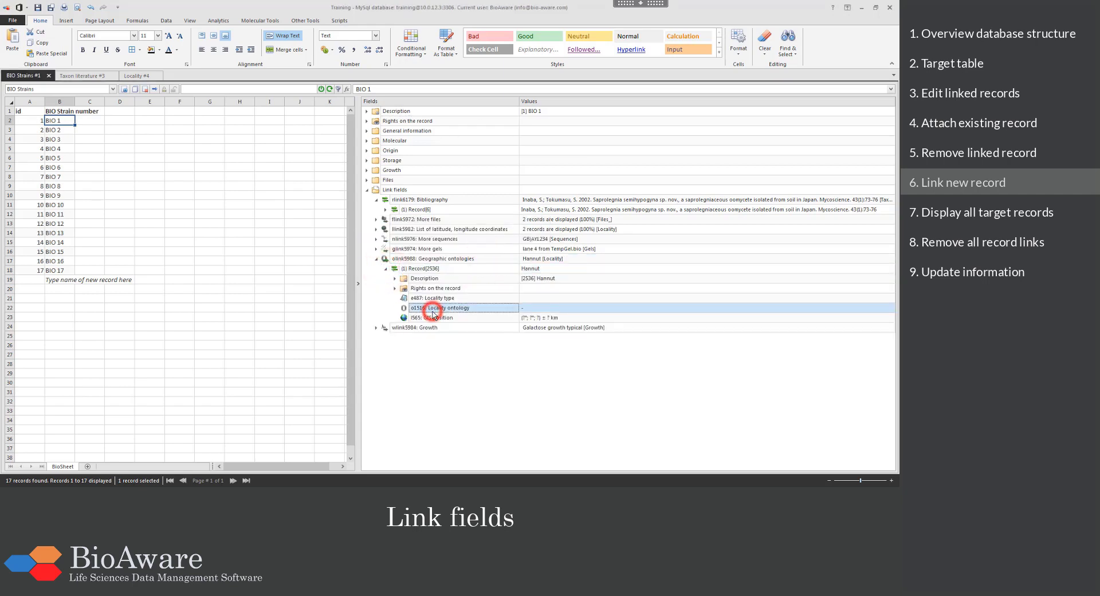
{"action": "left_click", "coordinate": [522, 310]}
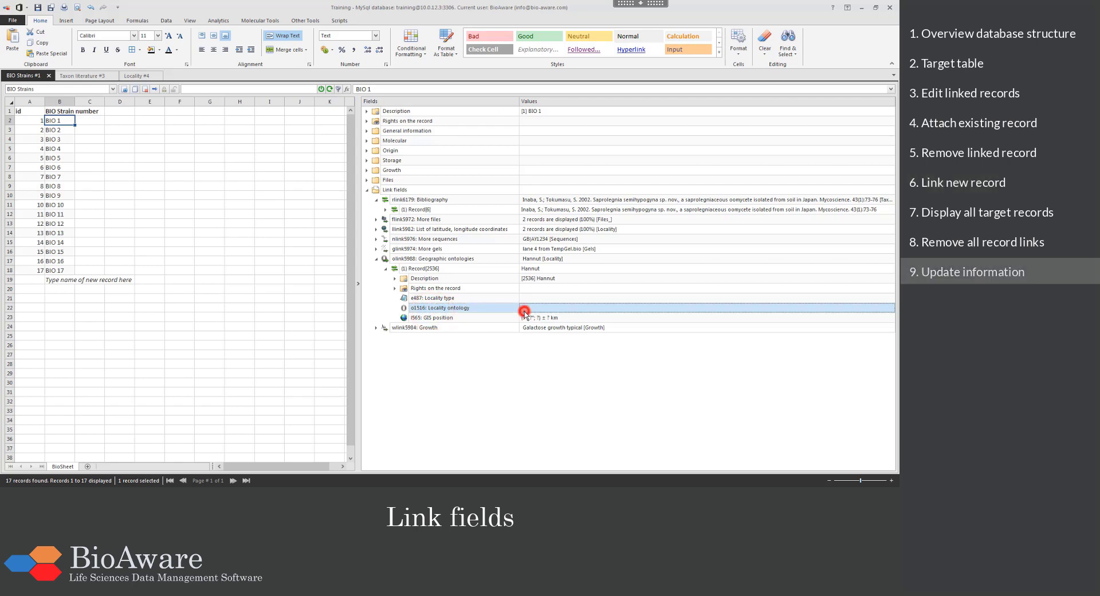
Search 'Belgiu' and save Belgium as Hannut's Locality ontology (World, Europe, Belgium).
{"action": "left_click", "coordinate": [557, 321]}
{"action": "type", "text": "Belgiu"}
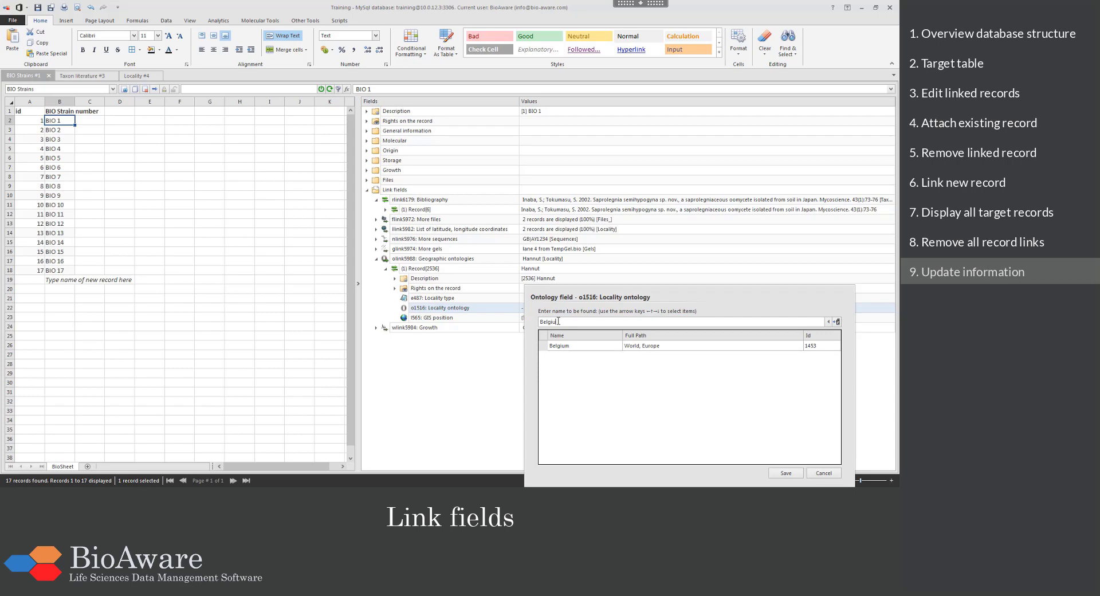
{"action": "left_click", "coordinate": [553, 345]}
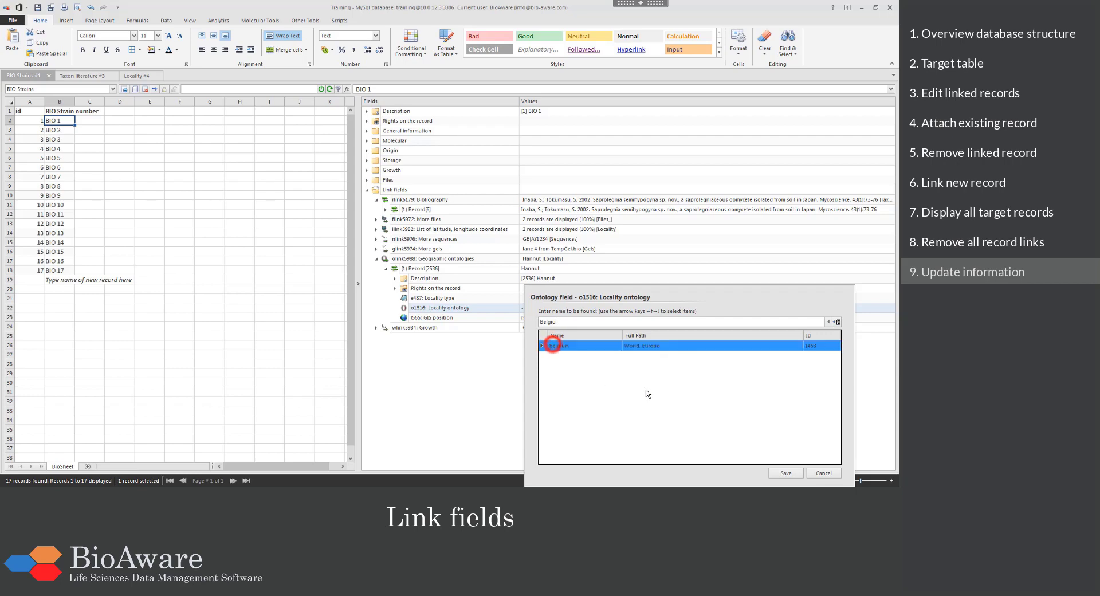
{"action": "left_click", "coordinate": [784, 473]}
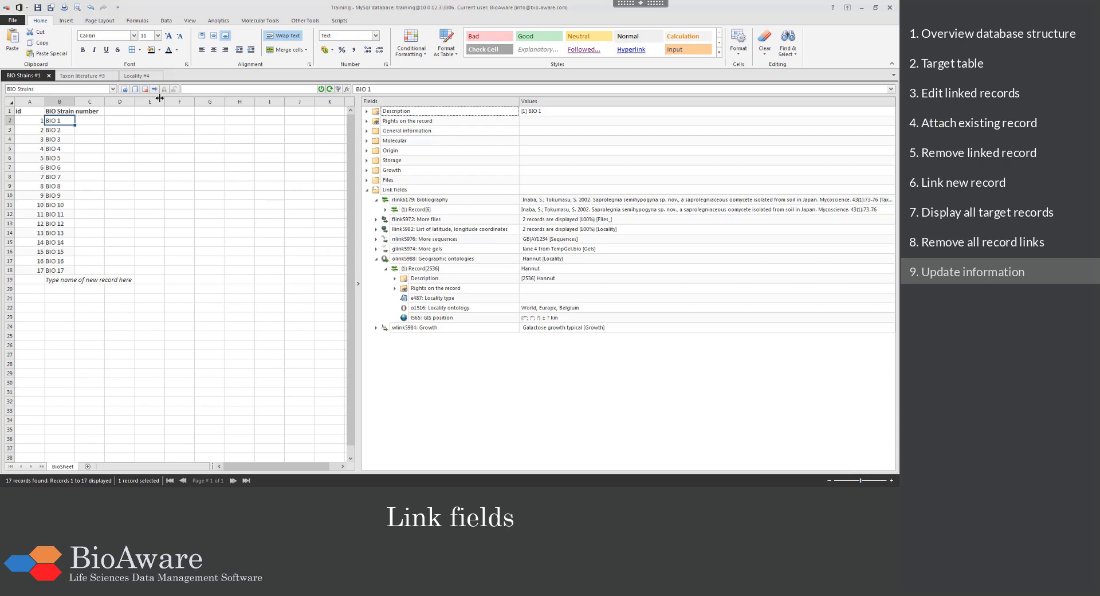
Filter the Locality list to Hannut, set its Locality type to Place, then display BIO 2.
{"action": "left_click", "coordinate": [140, 78]}
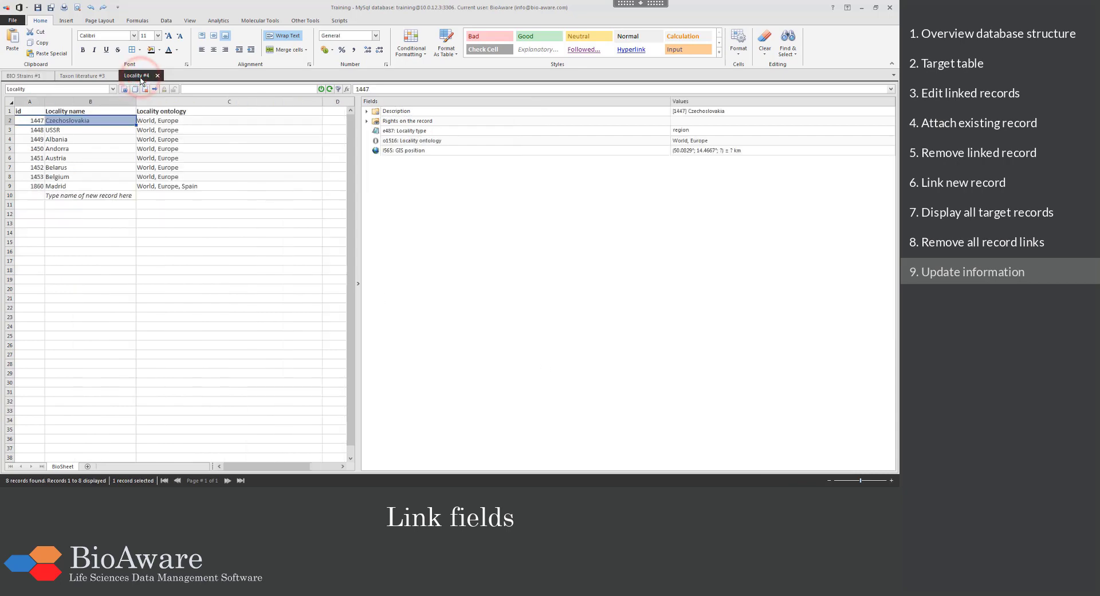
{"action": "left_click", "coordinate": [221, 90]}
{"action": "left_click", "coordinate": [321, 90]}
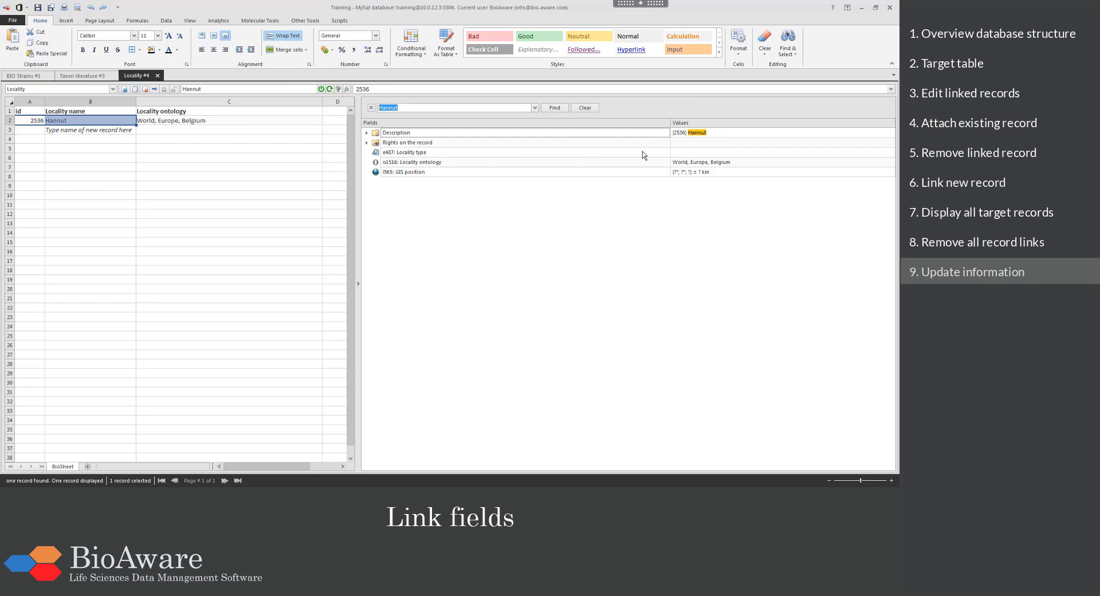
{"action": "left_click", "coordinate": [679, 151]}
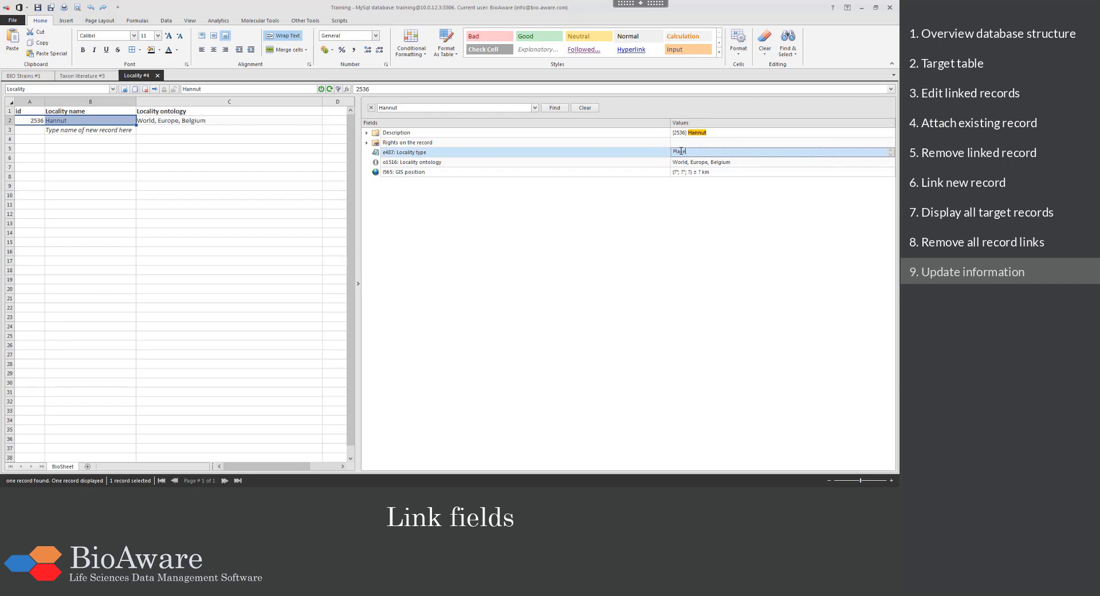
{"action": "left_click", "coordinate": [652, 153]}
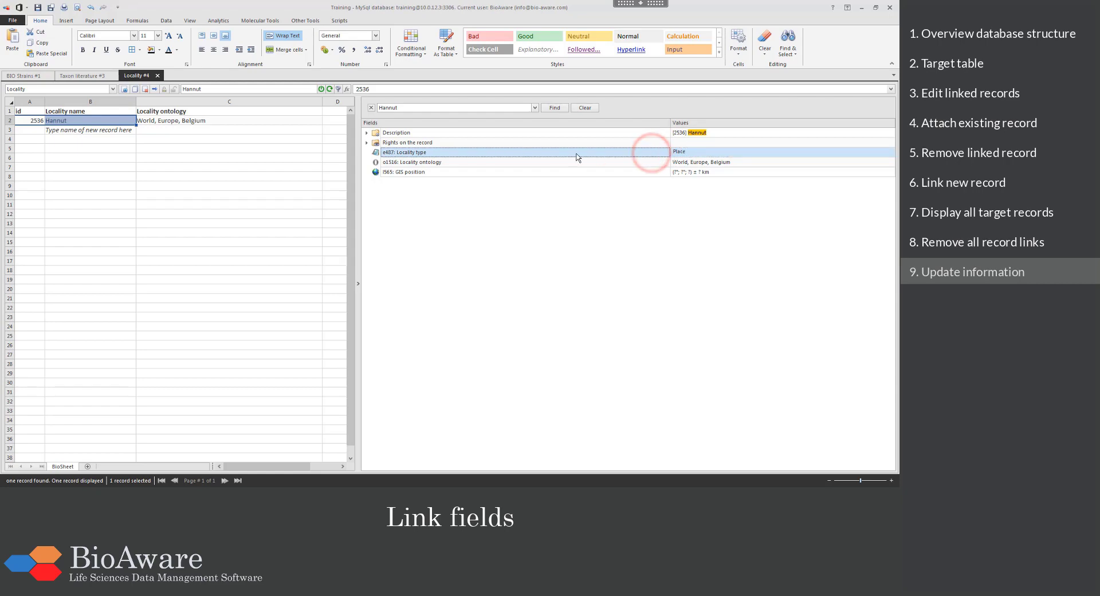
{"action": "left_click", "coordinate": [25, 76]}
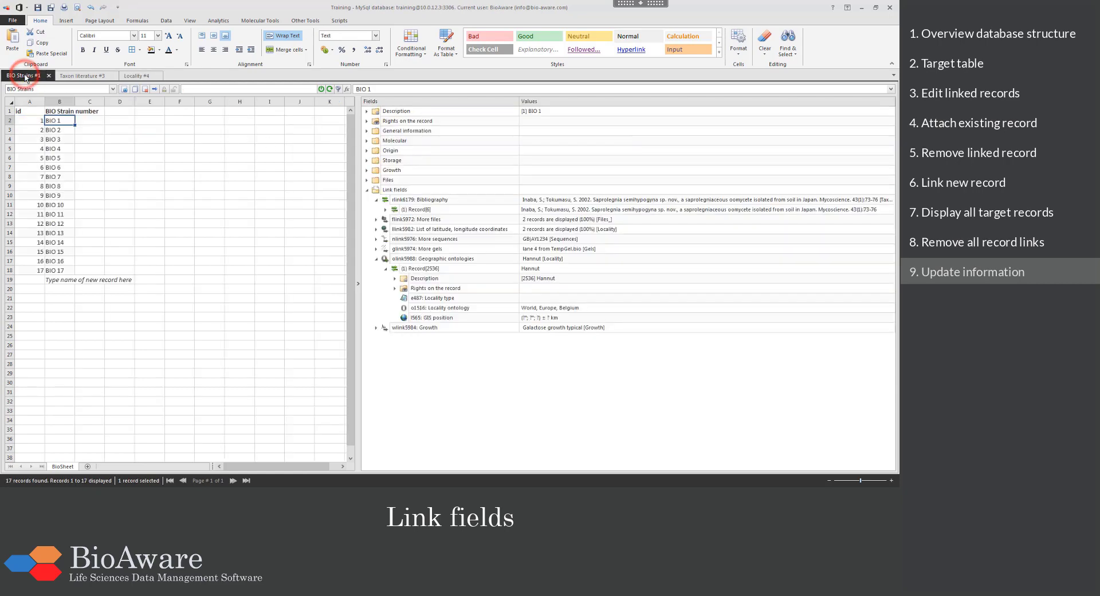
{"action": "left_click", "coordinate": [53, 121]}
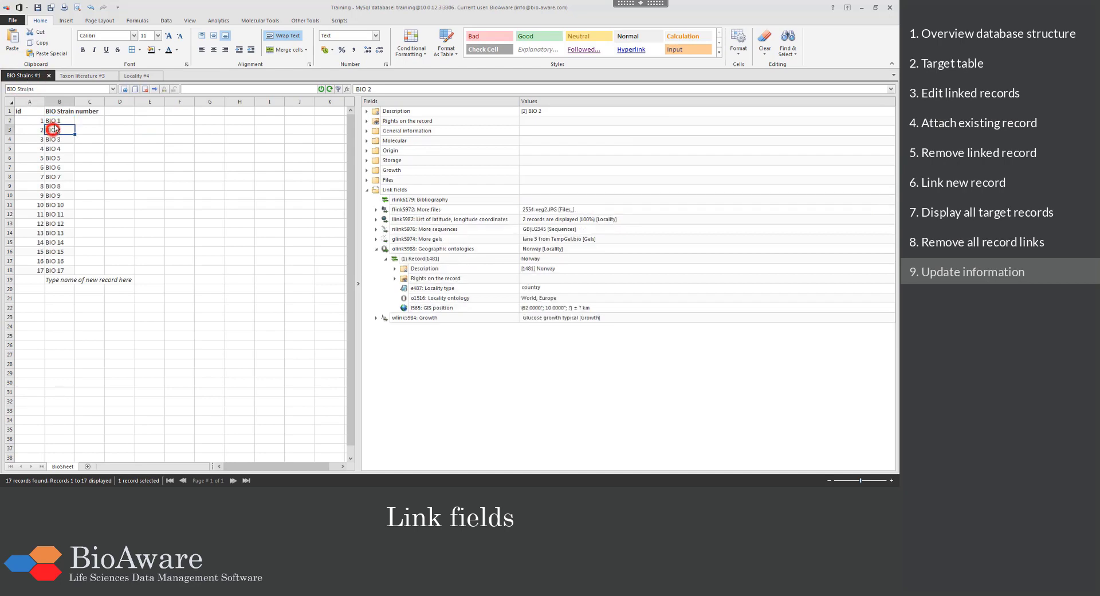